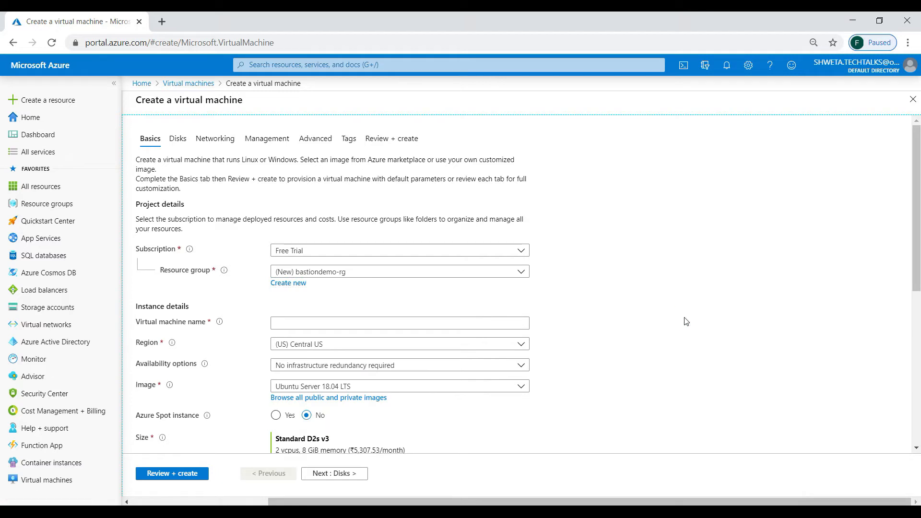
Name the virtual machine test-win-1 and set its region to (US) East US.
{"action": "left_click", "coordinate": [493, 323]}
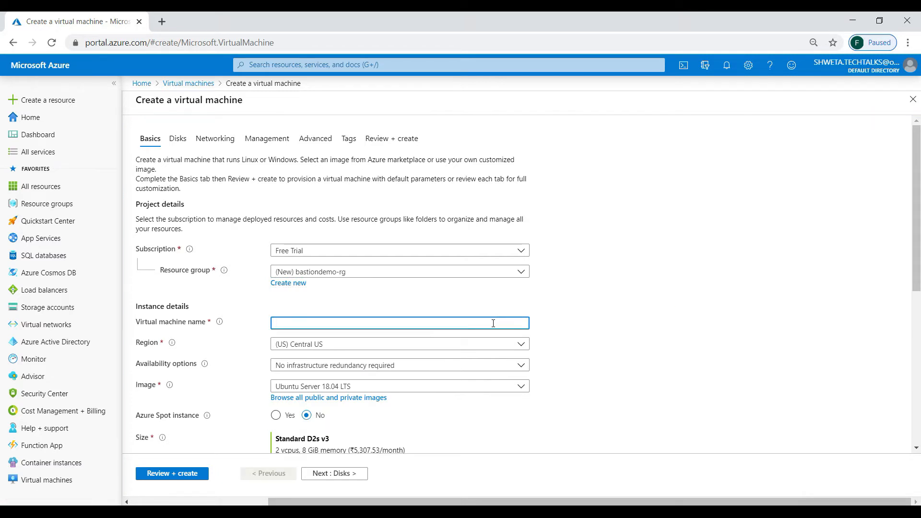
{"action": "type", "text": "test-win-1"}
{"action": "key", "text": "Tab"}
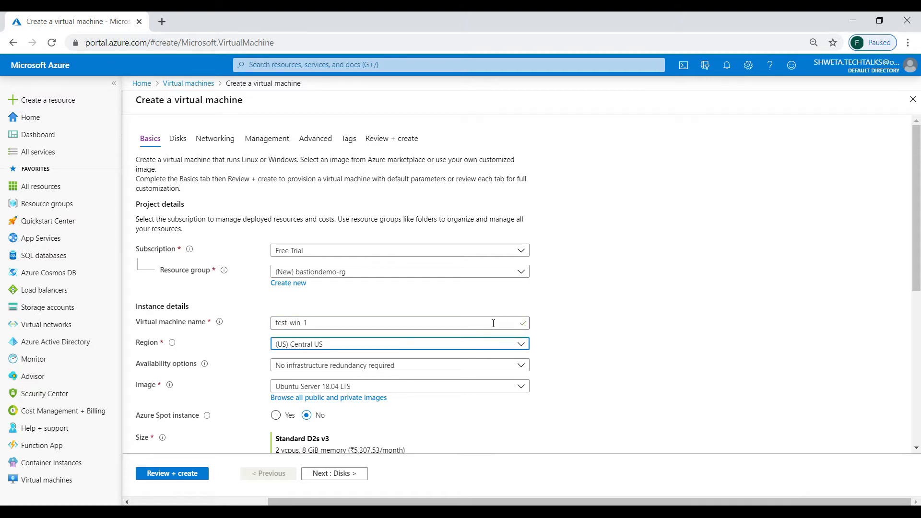
{"action": "left_click", "coordinate": [412, 350]}
{"action": "type", "text": "east"}
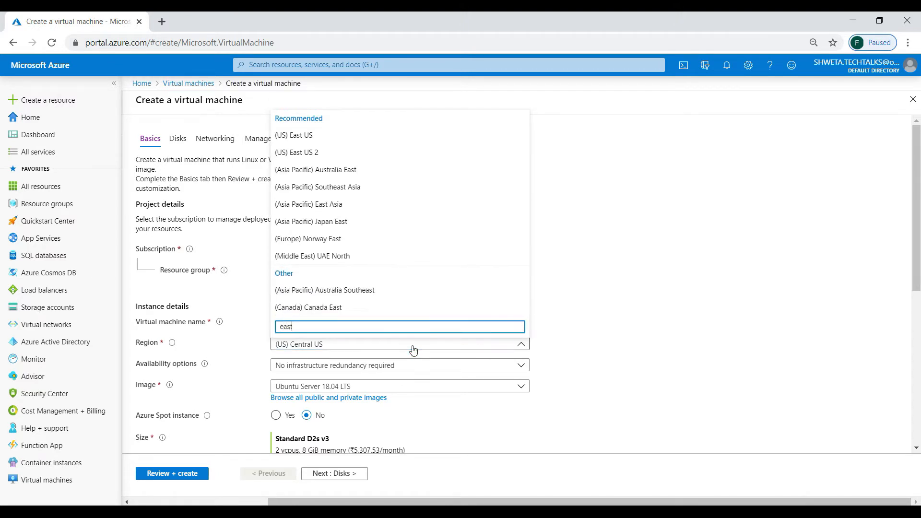
{"action": "left_click", "coordinate": [301, 136]}
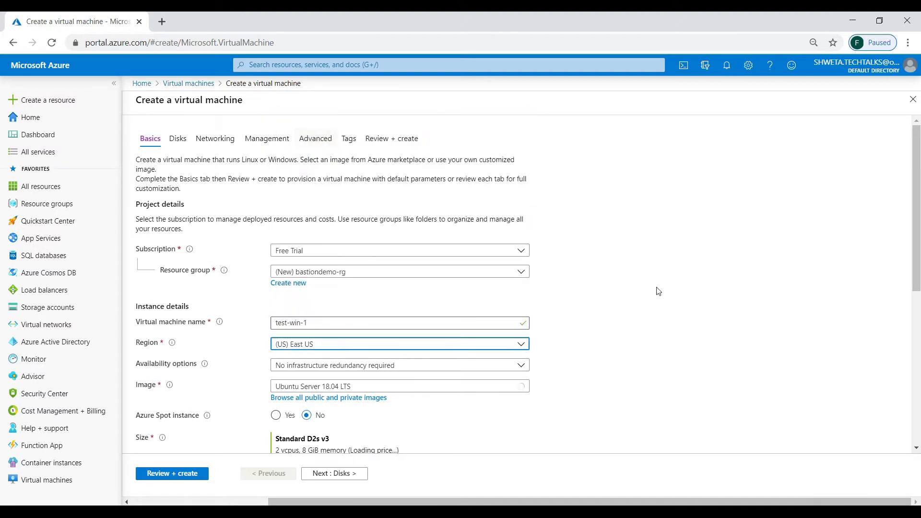
Choose Windows Server 2012 R2 Datacenter as the machine image.
{"action": "scroll", "coordinate": [647, 350], "scroll_direction": "down", "scroll_amount": 3}
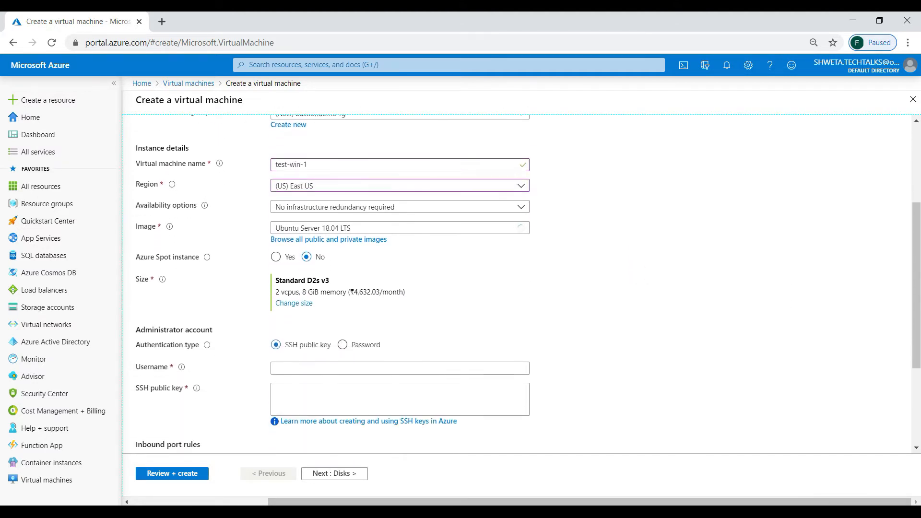
{"action": "left_click", "coordinate": [399, 230]}
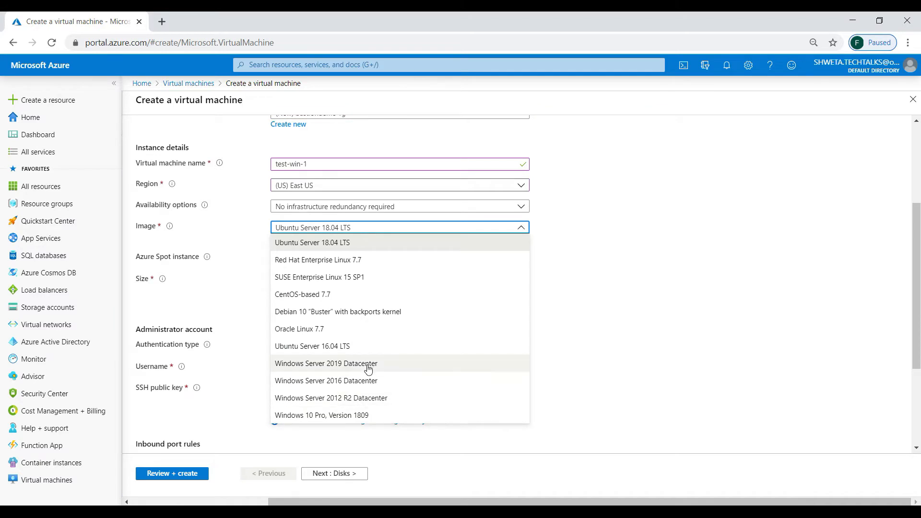
{"action": "left_click", "coordinate": [371, 398]}
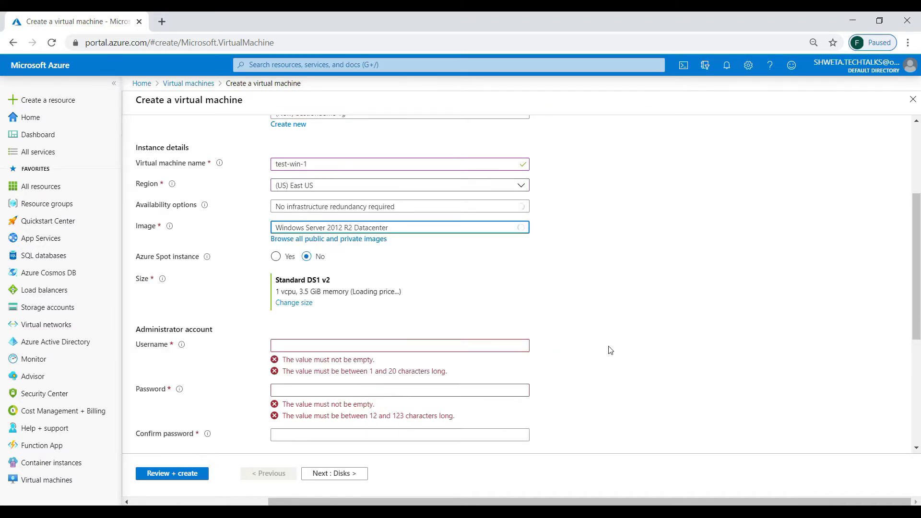
Change the VM size to B1ls.
{"action": "left_click", "coordinate": [294, 303]}
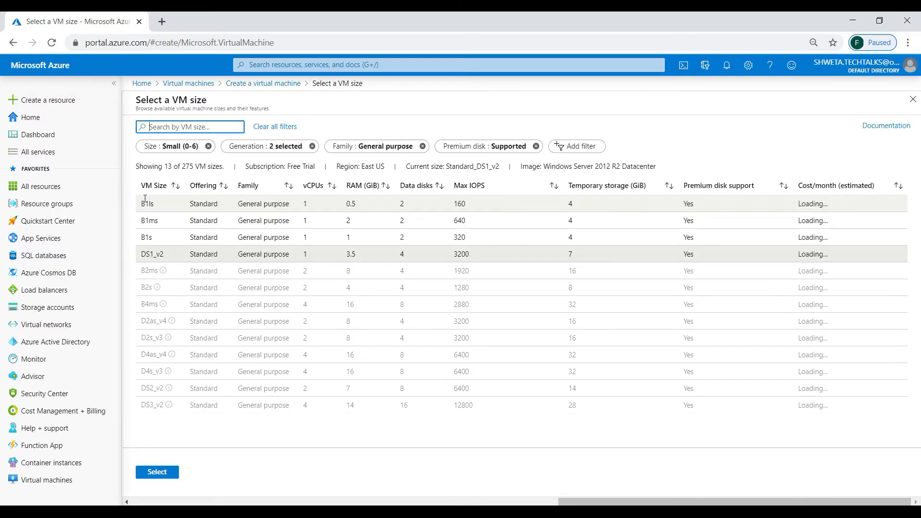
{"action": "left_click", "coordinate": [144, 202]}
{"action": "left_click", "coordinate": [155, 473]}
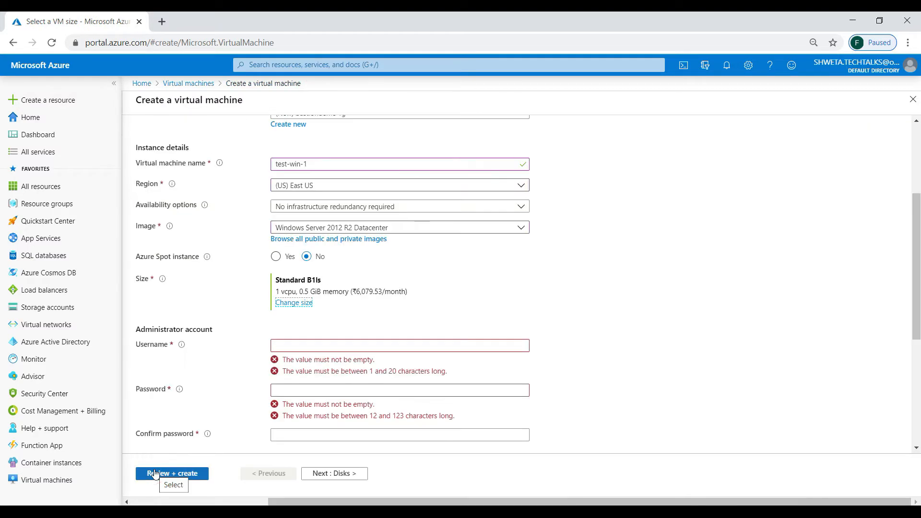
Set the administrator username to azureadmin and enter and confirm the account password.
{"action": "left_click", "coordinate": [314, 343]}
{"action": "type", "text": "a"}
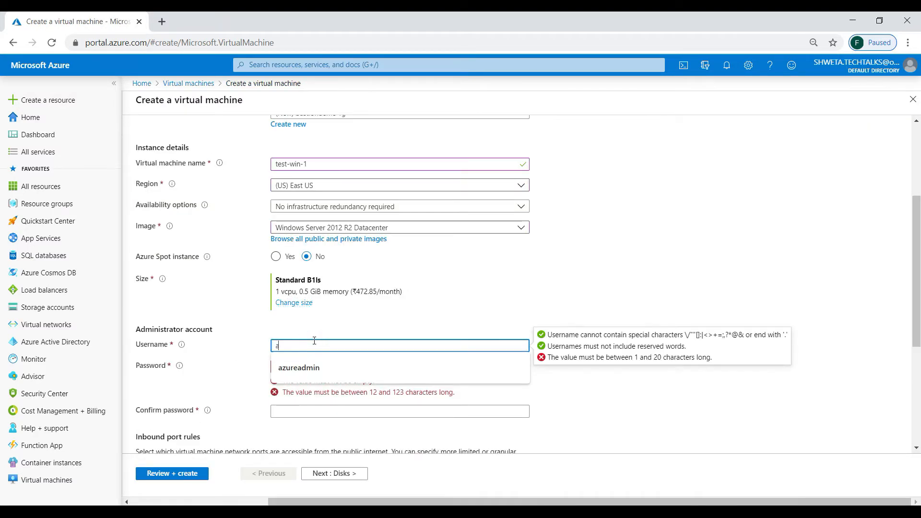
{"action": "key", "text": "Down"}
{"action": "key", "text": "Tab"}
{"action": "type", "text": "••••••••••••"}
{"action": "key", "text": "Tab"}
{"action": "type", "text": "••••••"}
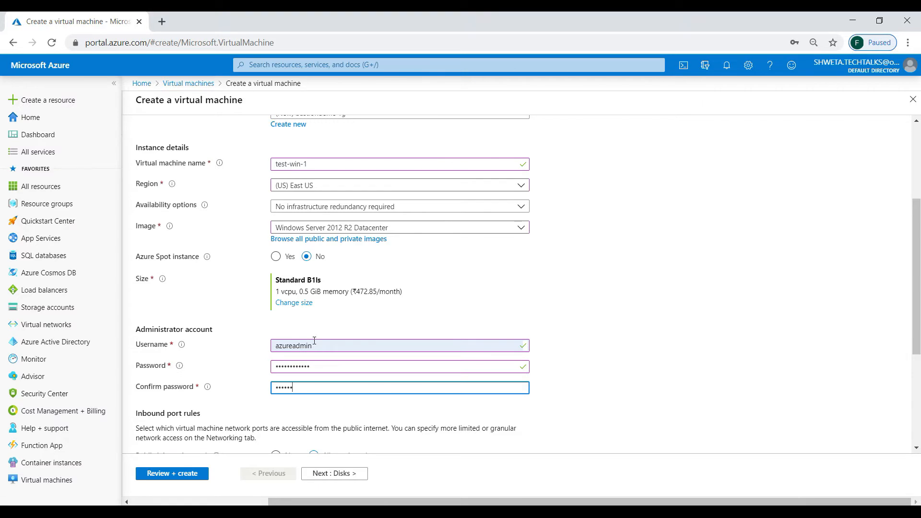
{"action": "type", "text": "••••••"}
{"action": "key", "text": "Tab"}
Allow only HTTPS (443) as the inbound port and continue to the Networking settings.
{"action": "scroll", "coordinate": [518, 283], "scroll_direction": "down", "scroll_amount": 4}
{"action": "left_click", "coordinate": [334, 287]}
{"action": "left_click", "coordinate": [307, 354]}
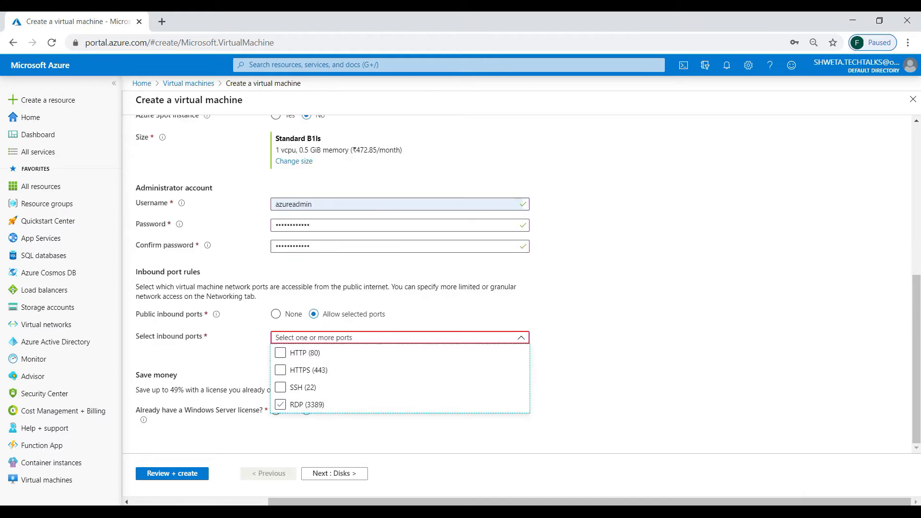
{"action": "left_click", "coordinate": [302, 369]}
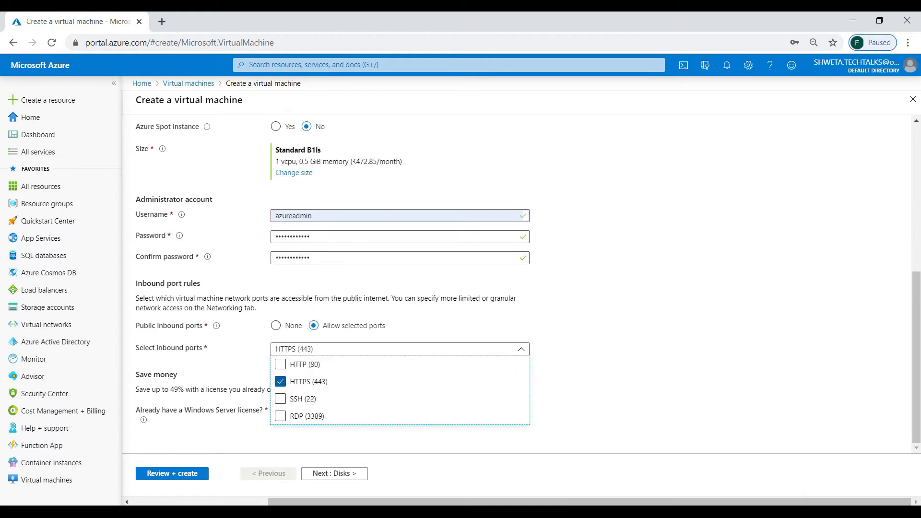
{"action": "left_click", "coordinate": [628, 344]}
{"action": "left_click", "coordinate": [335, 473]}
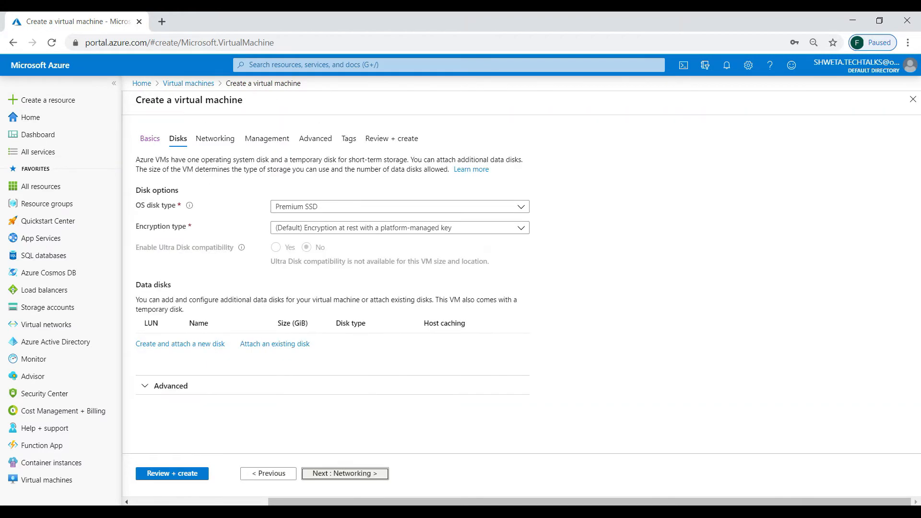
{"action": "key", "text": "Return"}
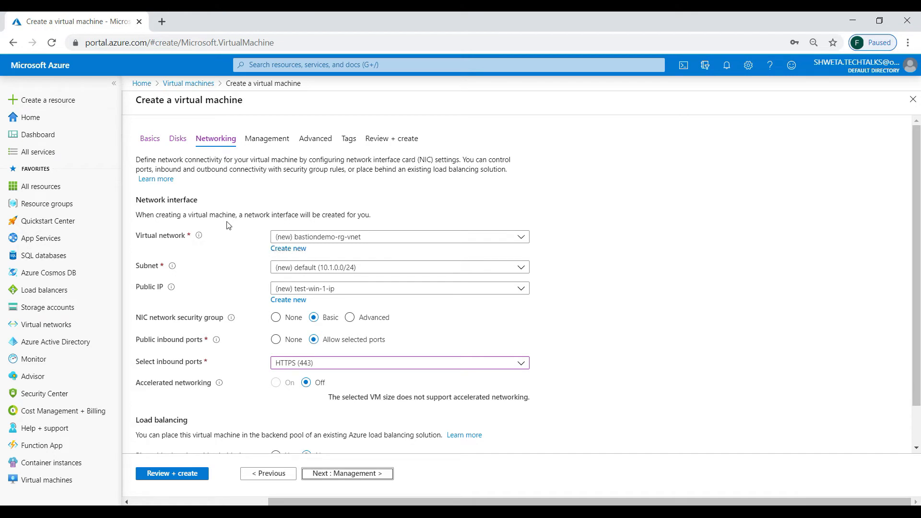
Create a new virtual network, replacing its address space with 172.16.0.0/16.
{"action": "left_click", "coordinate": [288, 249]}
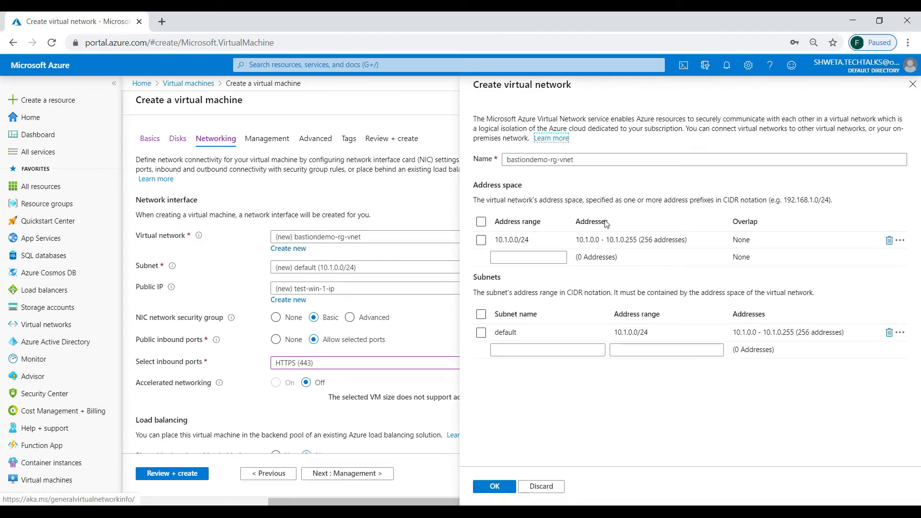
{"action": "left_click", "coordinate": [889, 240]}
{"action": "left_click", "coordinate": [553, 241]}
{"action": "type", "text": "172.16"}
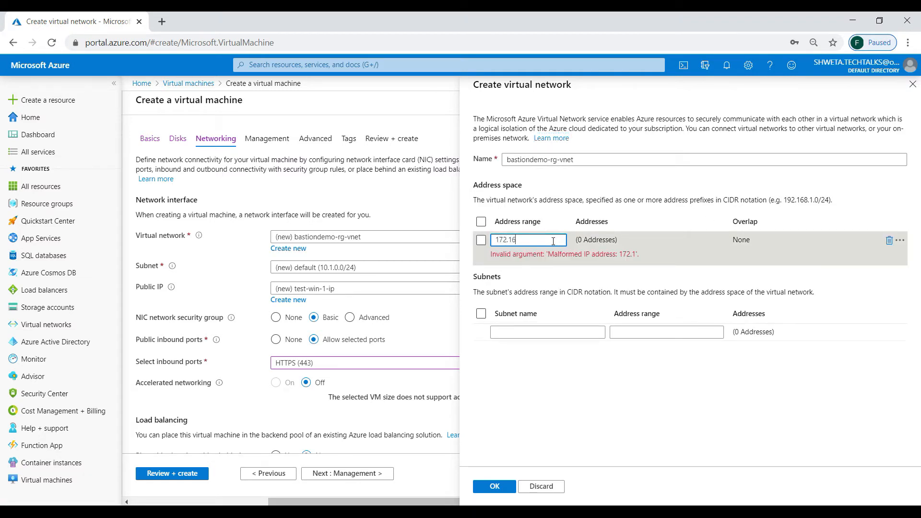
{"action": "type", "text": ".0.0/16"}
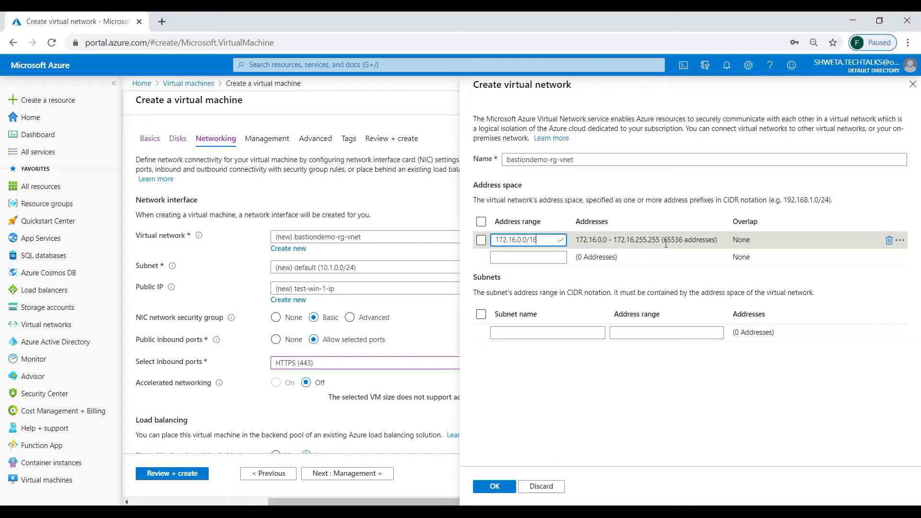
Add a subnet named default with address range 172.16.1.0/24.
{"action": "left_click", "coordinate": [500, 332]}
{"action": "type", "text": "default"}
{"action": "key", "text": "Tab"}
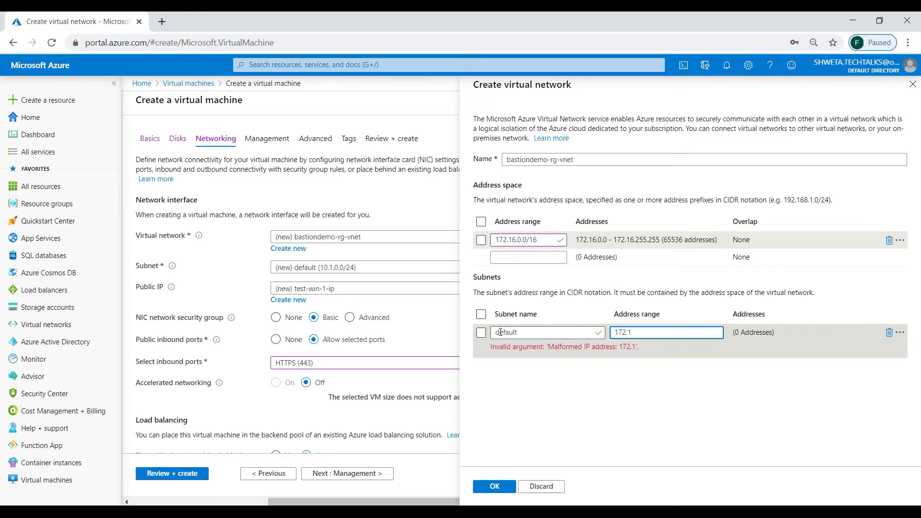
{"action": "type", "text": "172.16.1.0/24"}
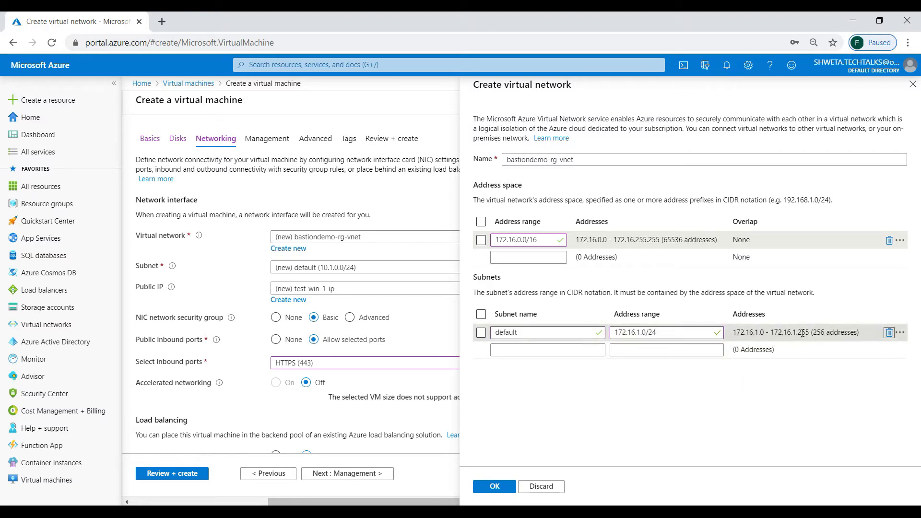
Add a subnet named AzureBastionSubnet with range 172.16.0.0/27 and confirm the virtual network.
{"action": "left_click", "coordinate": [508, 346]}
{"action": "type", "text": "AzureBastionSubnet"}
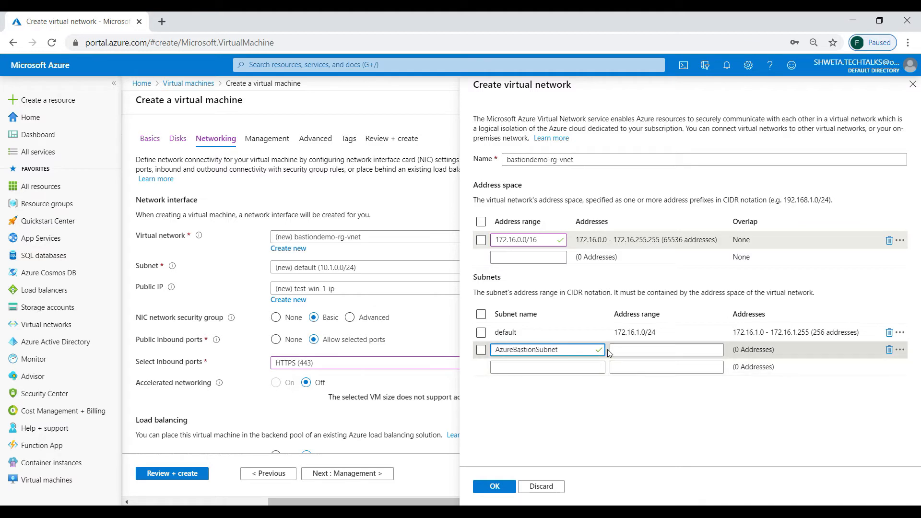
{"action": "left_click", "coordinate": [620, 351]}
{"action": "type", "text": "172."}
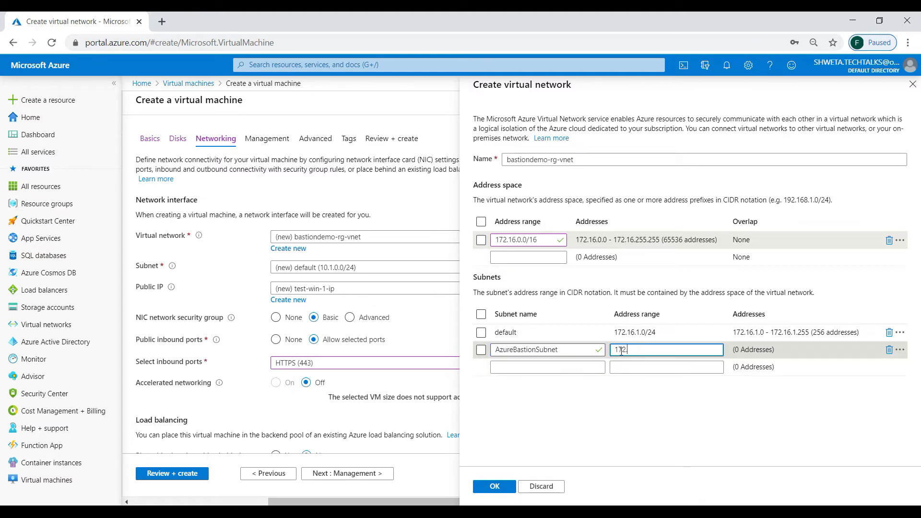
{"action": "type", "text": "16.0.0/27"}
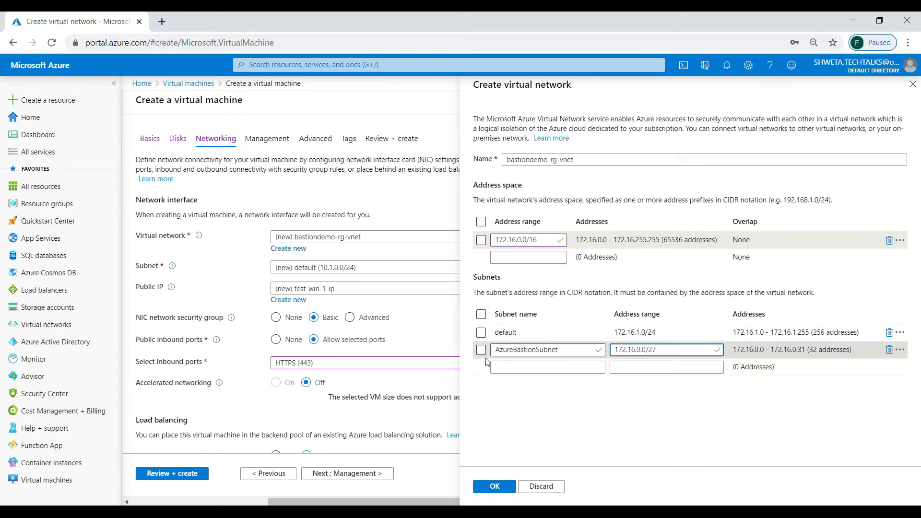
{"action": "left_click_drag", "start_coordinate": [556, 346], "coordinate": [480, 346]}
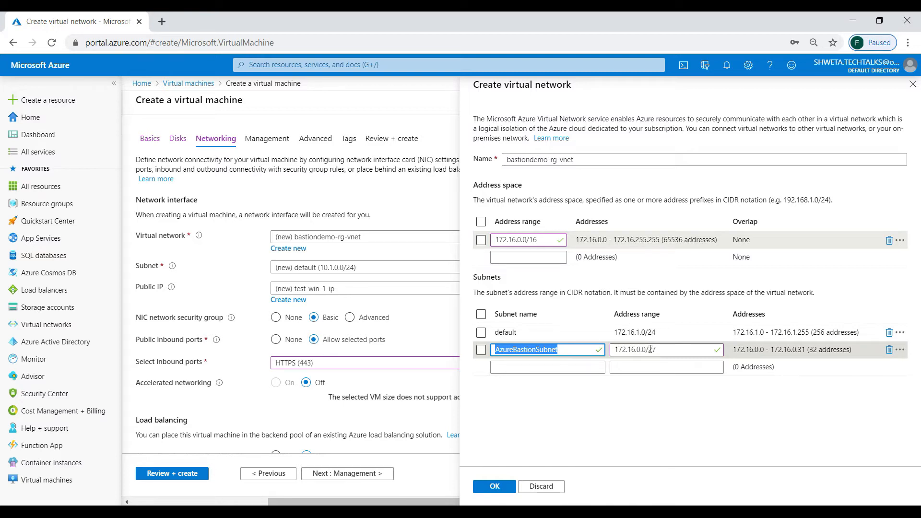
{"action": "left_click", "coordinate": [490, 488]}
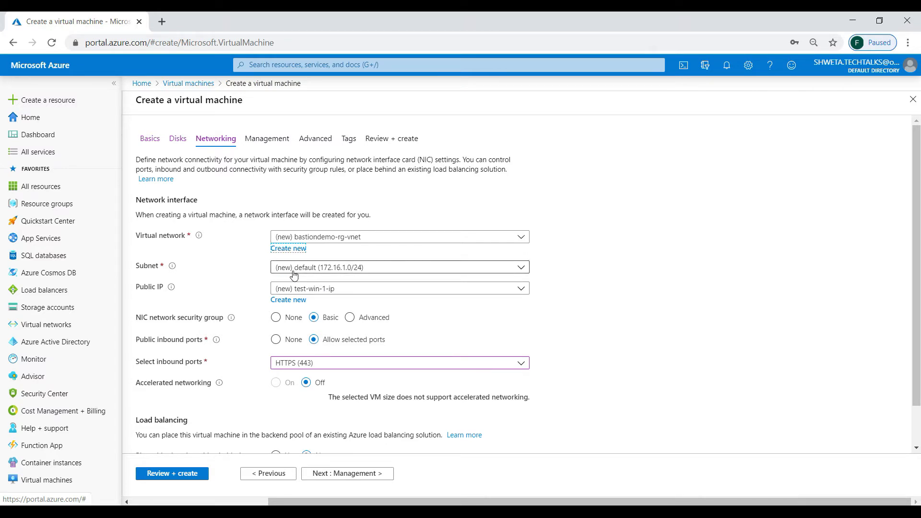
Set the VM's public IP to None.
{"action": "left_click", "coordinate": [314, 289]}
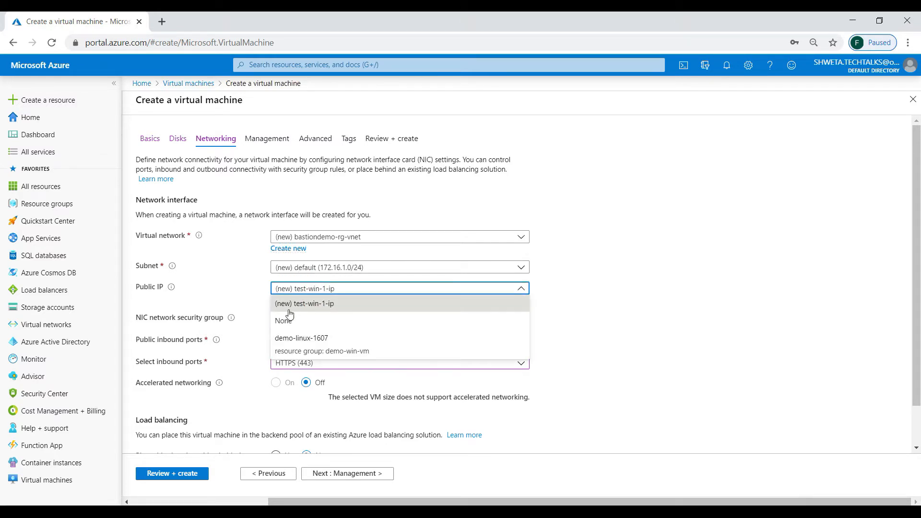
{"action": "left_click", "coordinate": [286, 324]}
{"action": "left_click", "coordinate": [638, 318]}
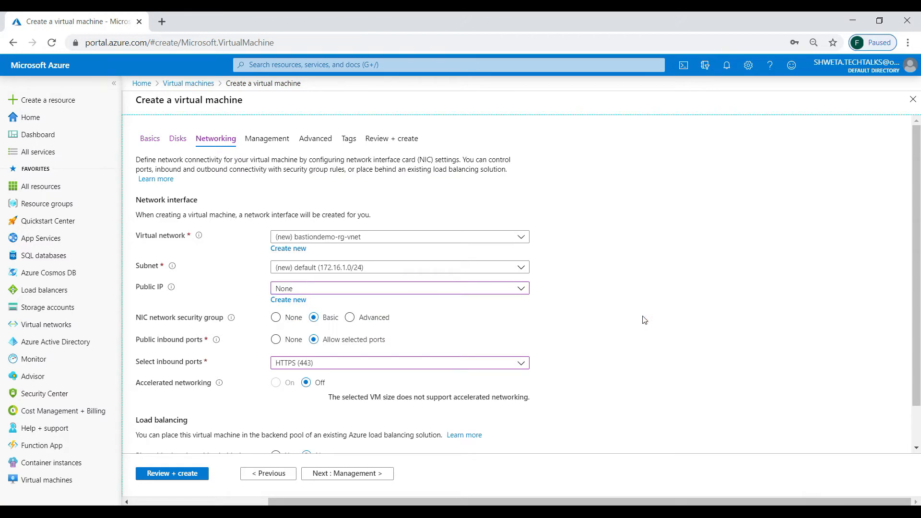
Review the configuration and create the virtual machine.
{"action": "scroll", "coordinate": [645, 320], "scroll_direction": "down", "scroll_amount": 2}
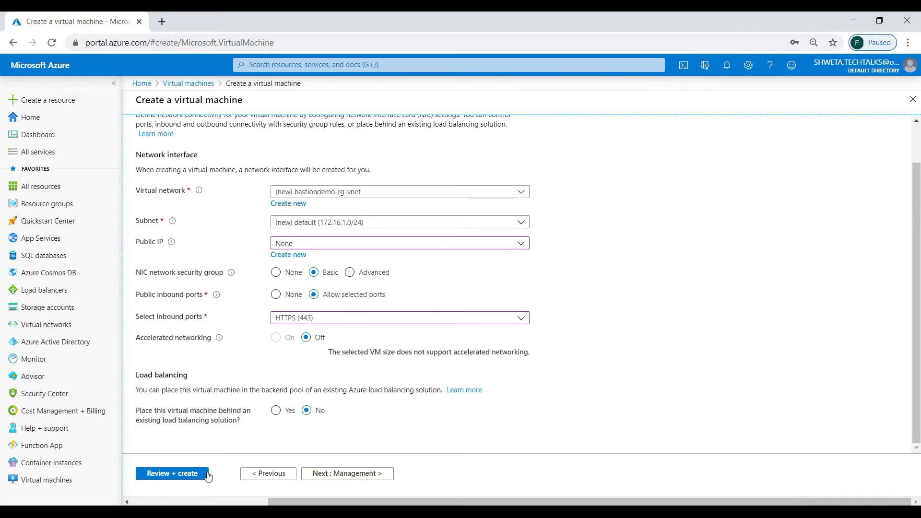
{"action": "left_click", "coordinate": [189, 474]}
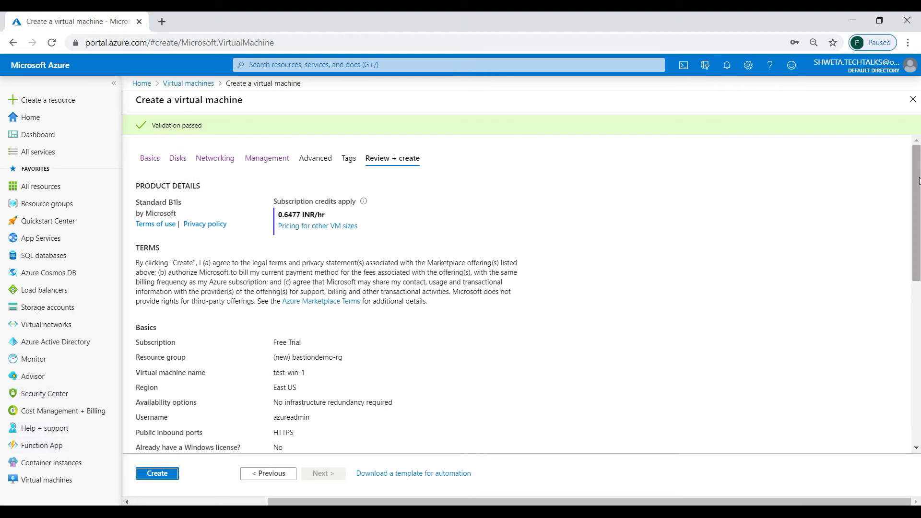
{"action": "left_click_drag", "start_coordinate": [918, 180], "coordinate": [919, 340]}
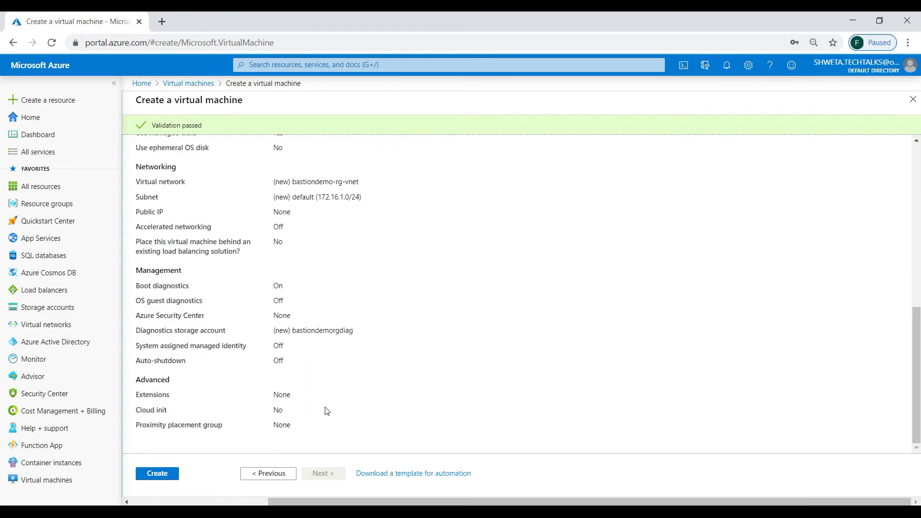
{"action": "left_click", "coordinate": [161, 474]}
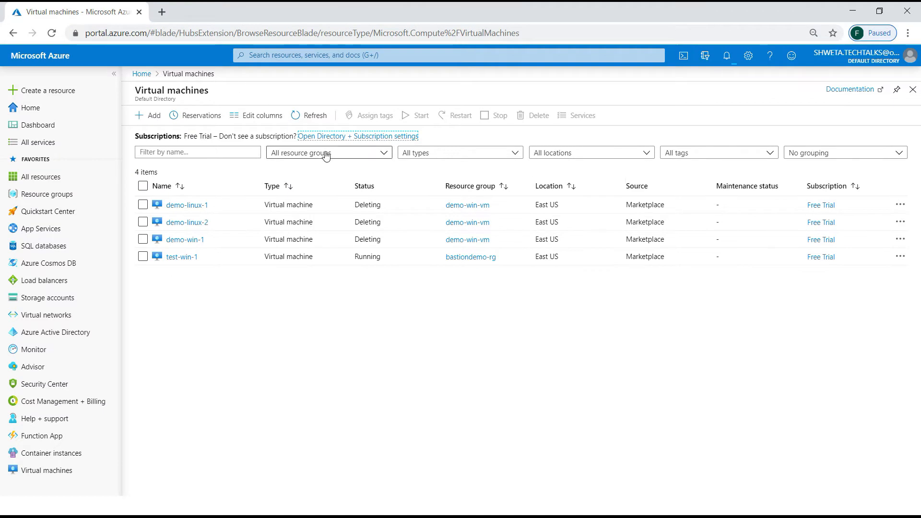
Start a new virtual machine in resource group bastiondemo-rg and name it test-linux-1.
{"action": "left_click", "coordinate": [140, 116]}
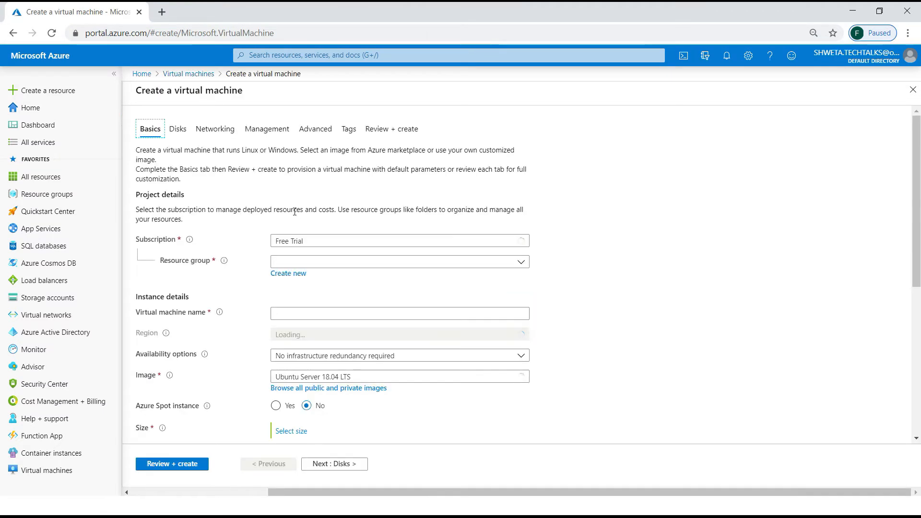
{"action": "left_click", "coordinate": [298, 262]}
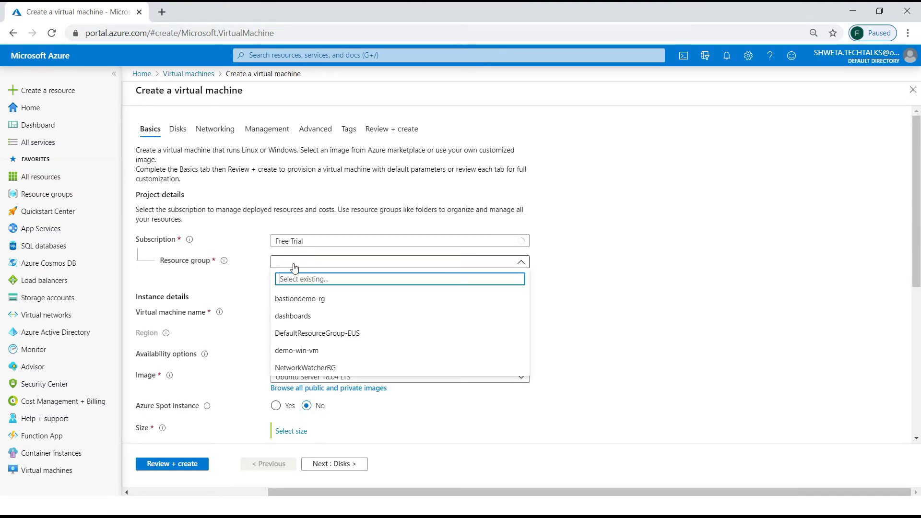
{"action": "left_click", "coordinate": [301, 298]}
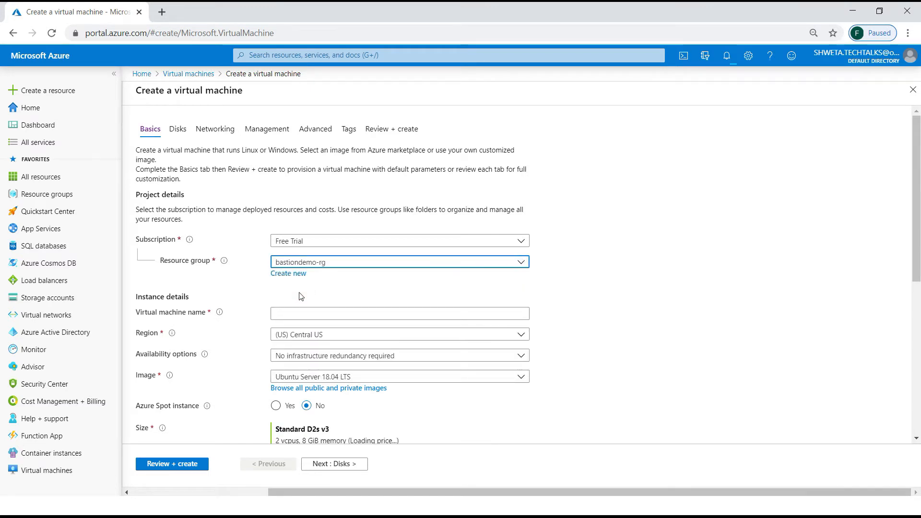
{"action": "left_click", "coordinate": [312, 316]}
{"action": "type", "text": "test-"}
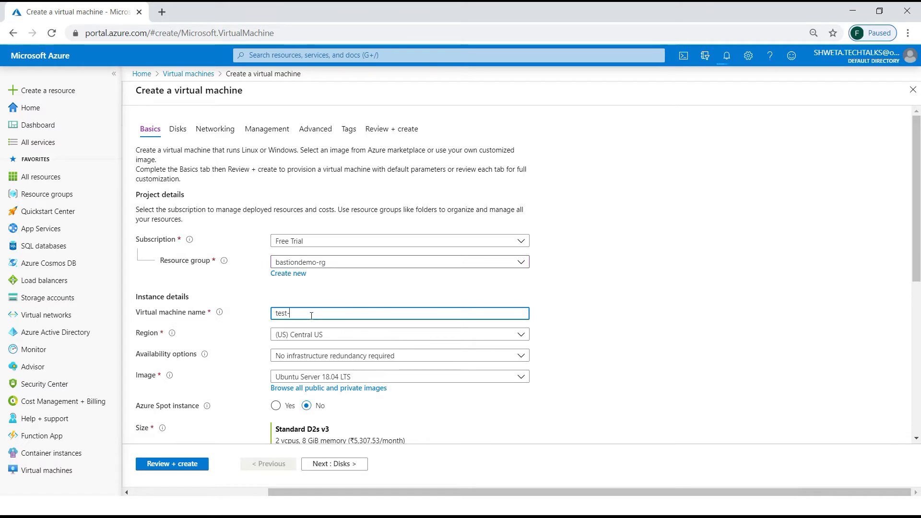
{"action": "type", "text": "linux-1"}
{"action": "key", "text": "Tab"}
{"action": "key", "text": "Tab"}
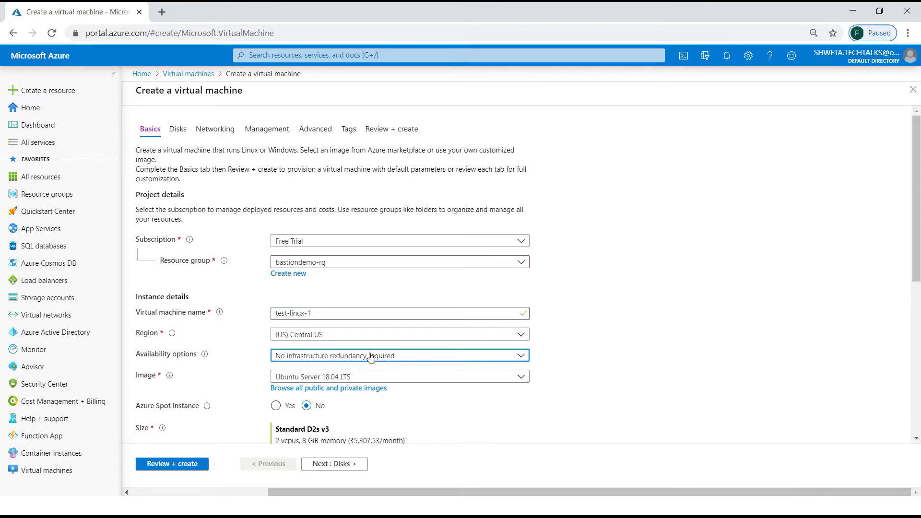
{"action": "left_click", "coordinate": [577, 386]}
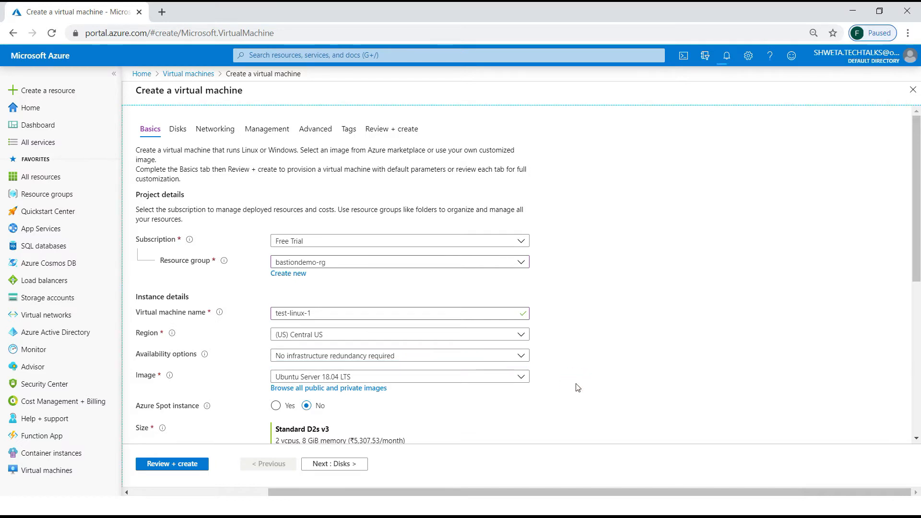
Change the VM size to Standard B1ls.
{"action": "left_click_drag", "start_coordinate": [916, 282], "coordinate": [916, 345]}
{"action": "left_click", "coordinate": [301, 327]}
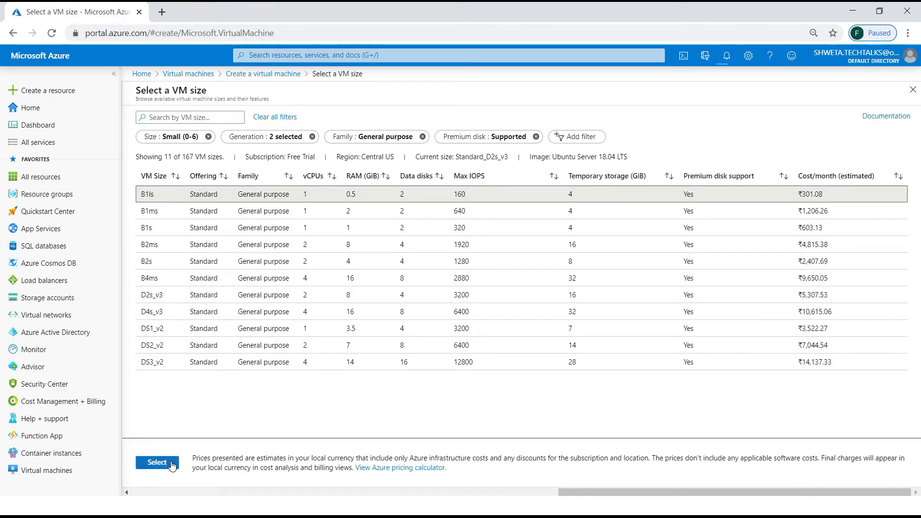
{"action": "left_click", "coordinate": [173, 463]}
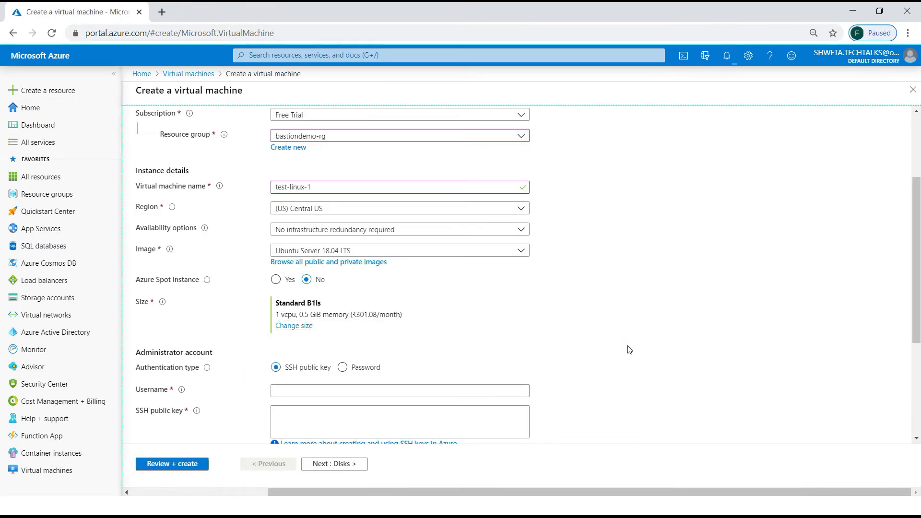
Set the administrator username to azureadmin.
{"action": "left_click", "coordinate": [446, 391]}
{"action": "type", "text": "azureadmin"}
{"action": "key", "text": "Tab"}
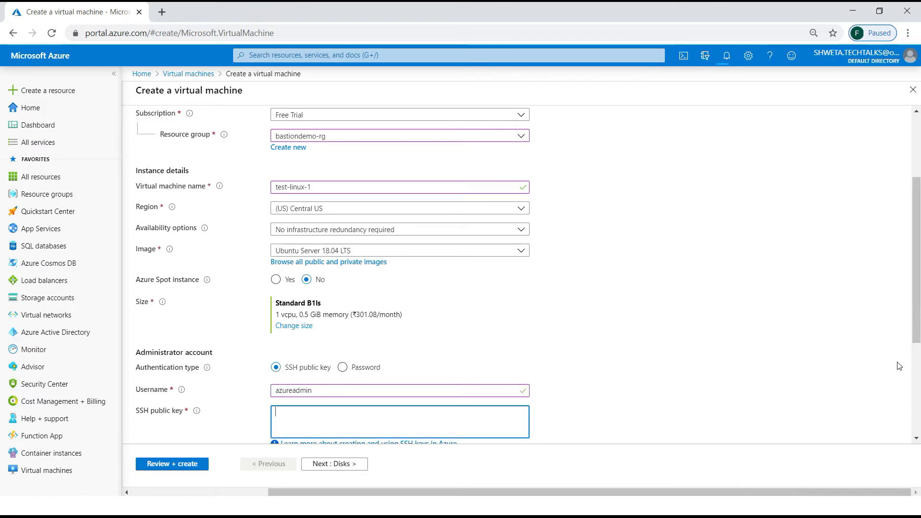
{"action": "scroll", "coordinate": [920, 317], "scroll_direction": "down", "scroll_amount": 2}
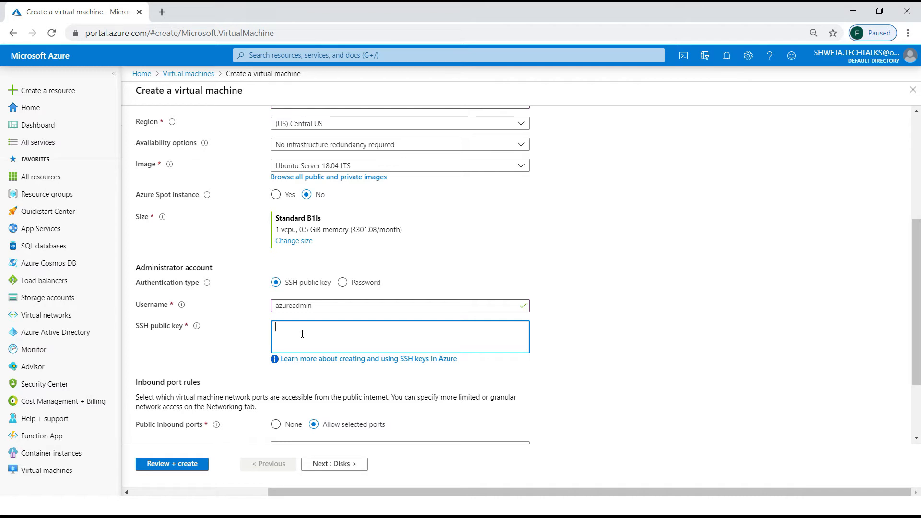
Switch to the Windows Azure SDK command prompt and run ssh-keygen -t rsa -b 4096 with the user's e-mail as comment.
{"action": "key", "text": "alt+Tab"}
{"action": "key", "text": "alt+Tab"}
{"action": "key", "text": "alt+Tab"}
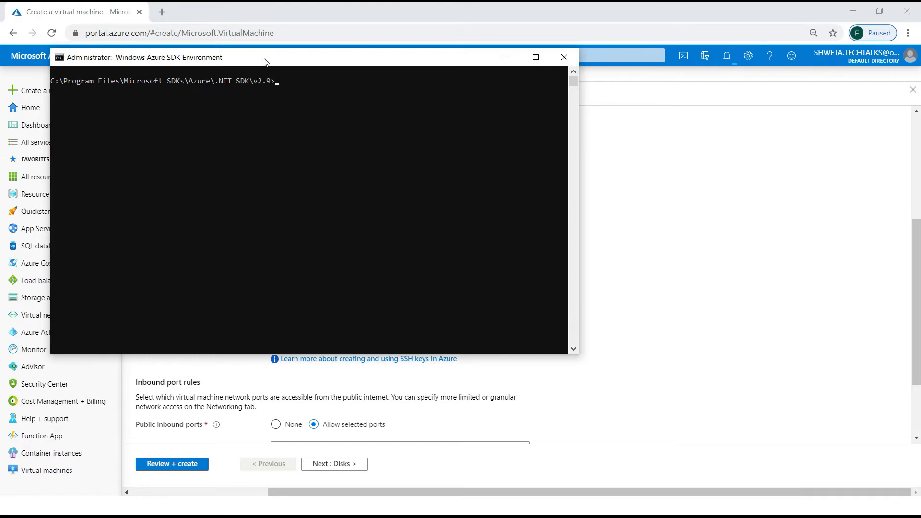
{"action": "left_click_drag", "start_coordinate": [260, 52], "coordinate": [440, 139]}
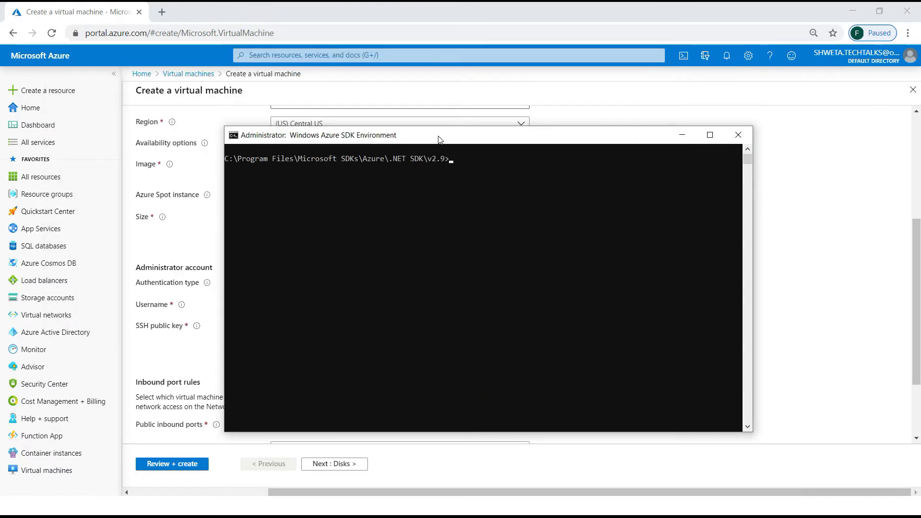
{"action": "key", "text": "Up"}
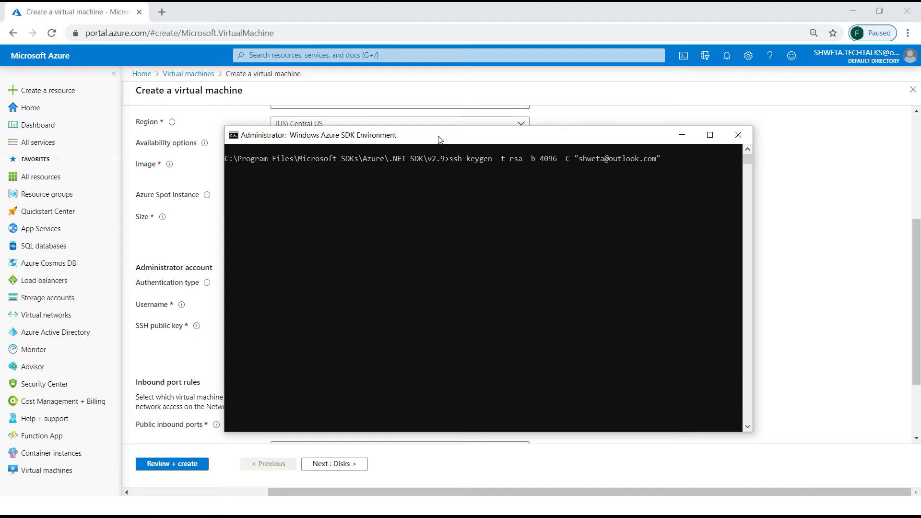
{"action": "key", "text": "Return"}
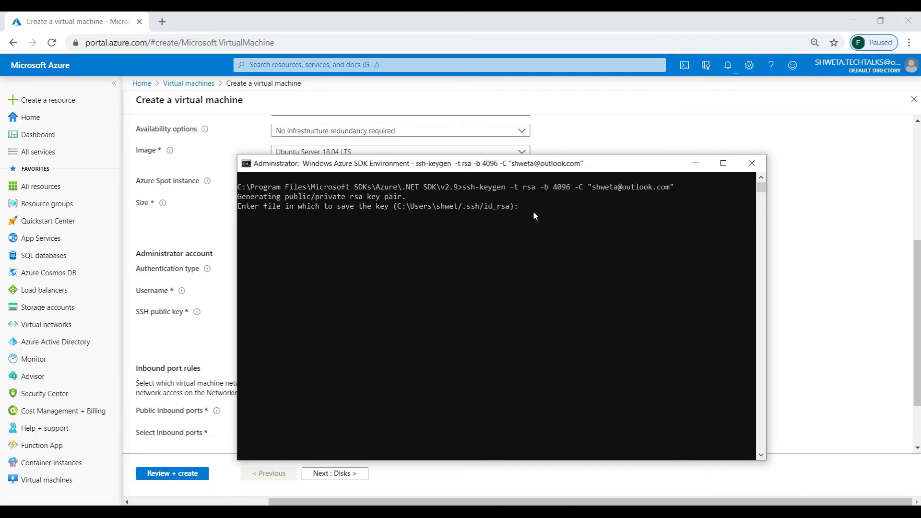
Save the key pair as d:\temp\id_rsa_linux1 with an empty passphrase.
{"action": "type", "text": ":\\temp\\id_rsa_linux1"}
{"action": "key", "text": "Return"}
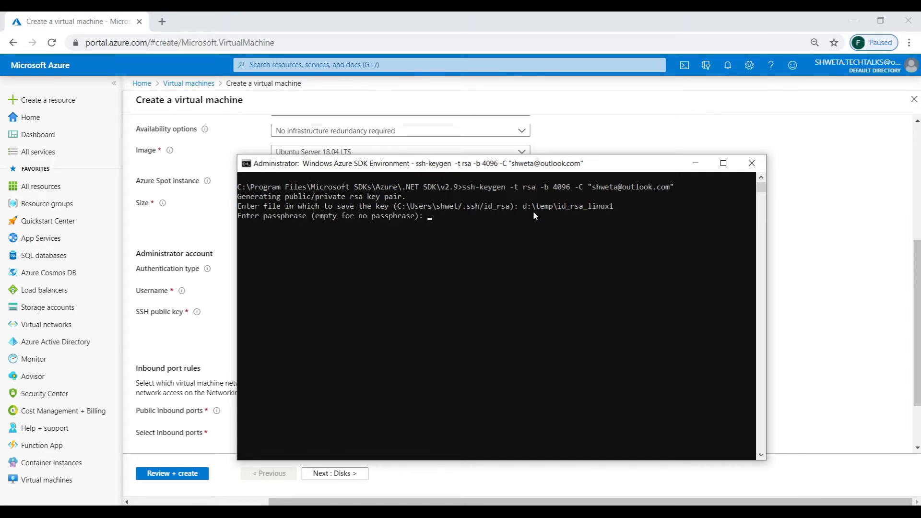
{"action": "key", "text": "Return"}
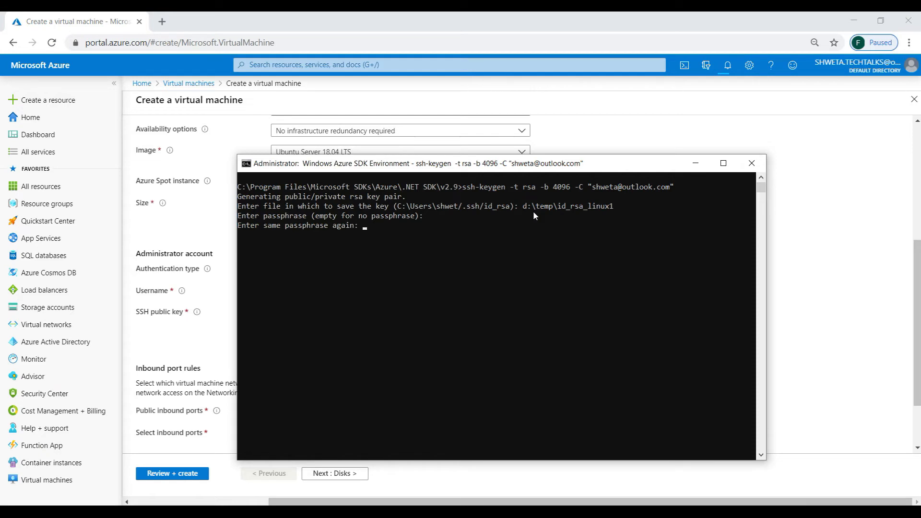
{"action": "key", "text": "Return"}
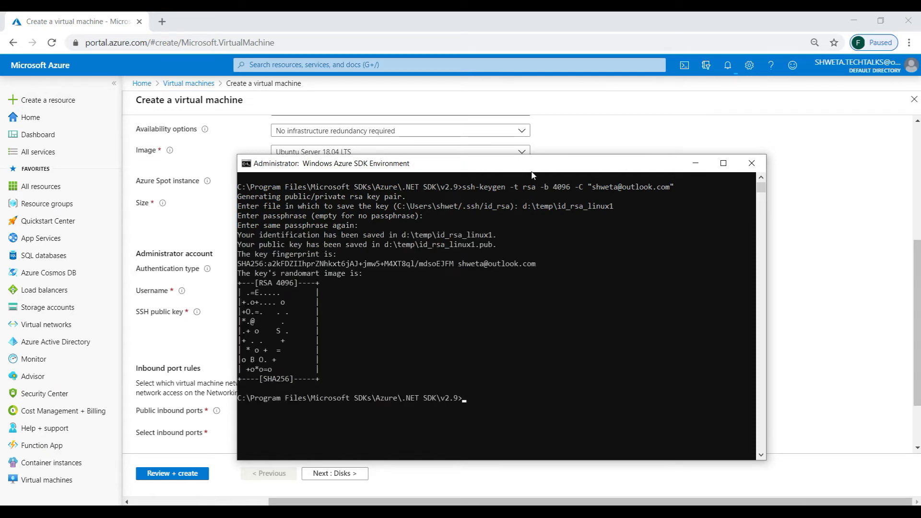
Open id_rsa_linux1.pub from d:\Temp in Notepad and select its whole contents.
{"action": "left_click", "coordinate": [829, 177]}
{"action": "key", "text": "super+r"}
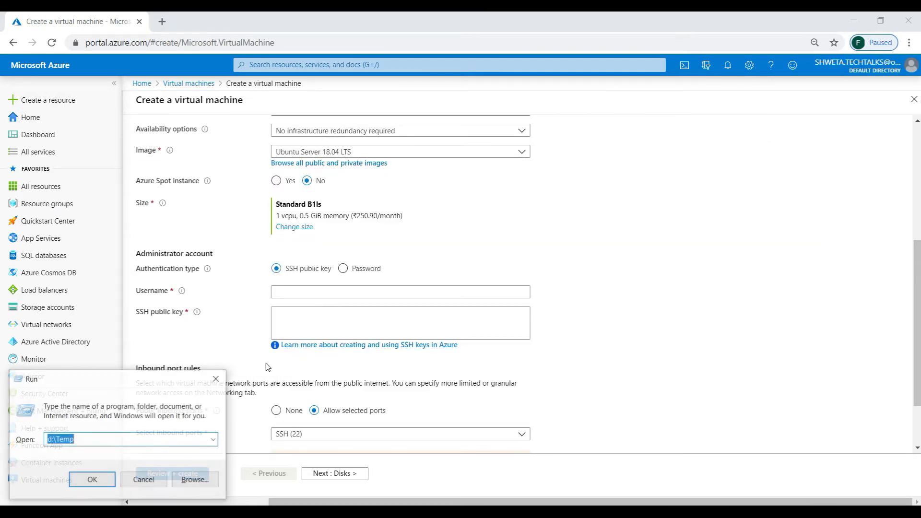
{"action": "key", "text": "Return"}
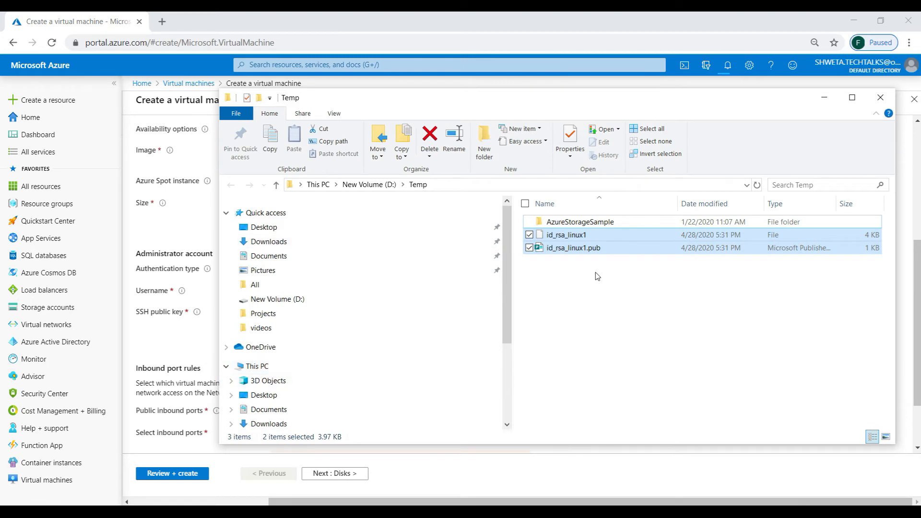
{"action": "left_click", "coordinate": [575, 248]}
{"action": "right_click", "coordinate": [579, 249]}
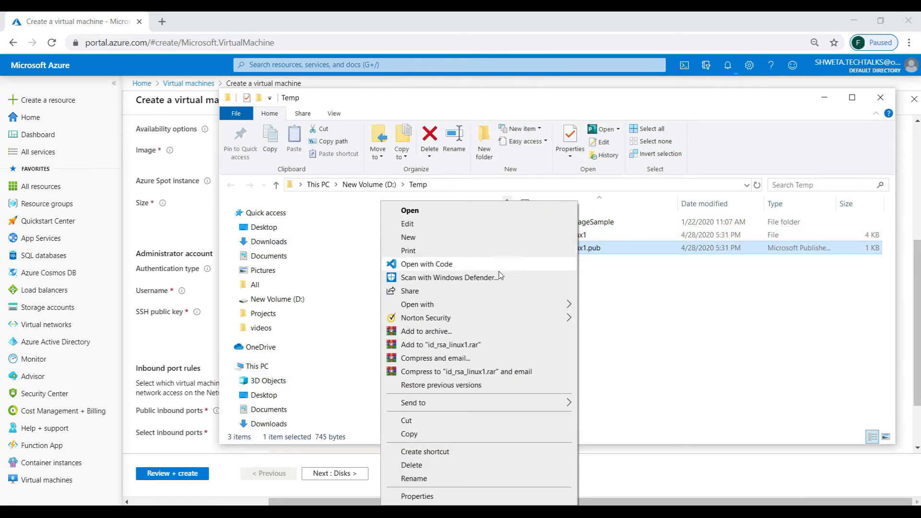
{"action": "mouse_move", "coordinate": [451, 295]}
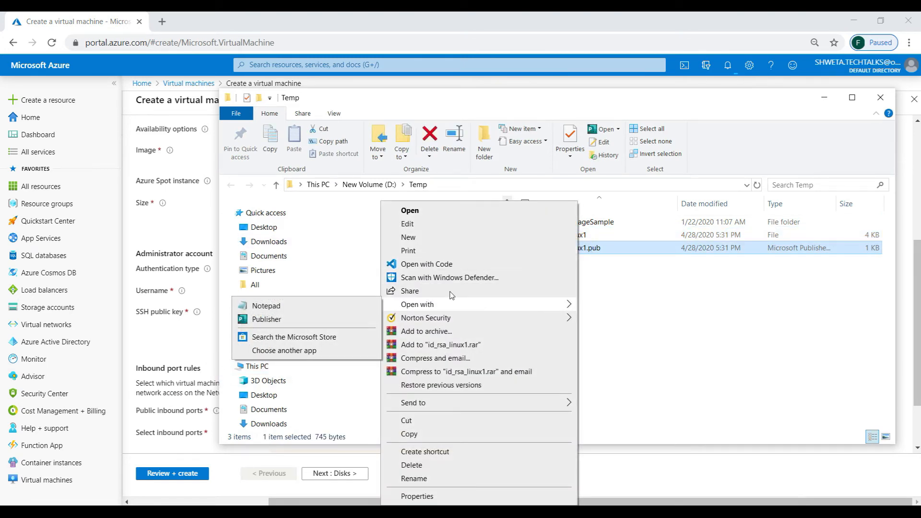
{"action": "left_click", "coordinate": [307, 306]}
{"action": "key", "text": "ctrl+a"}
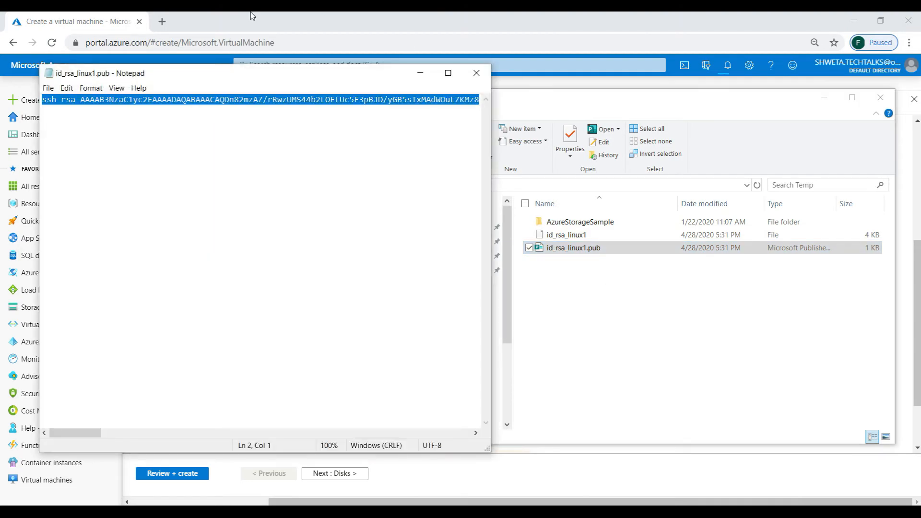
Paste the public key into the VM's SSH public key field.
{"action": "key", "text": "alt+Tab"}
{"action": "left_click", "coordinate": [350, 322]}
{"action": "key", "text": "ctrl+v"}
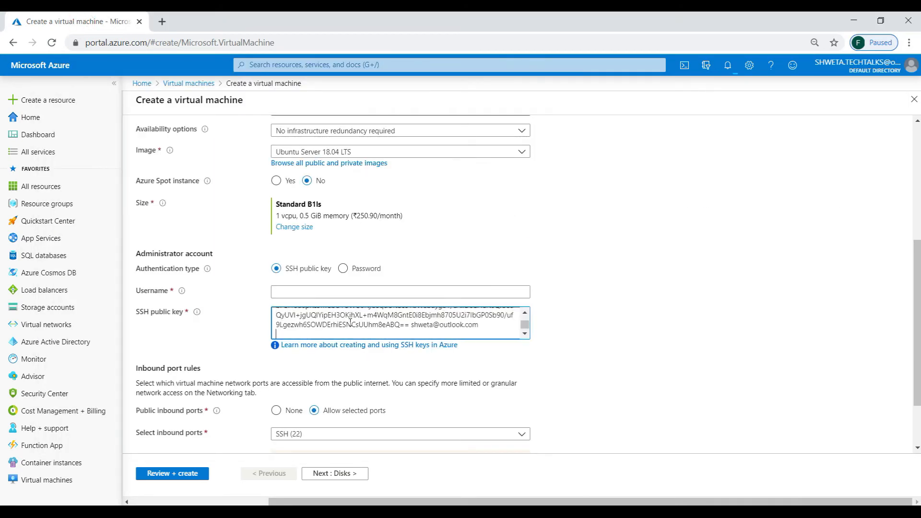
{"action": "left_click", "coordinate": [312, 289]}
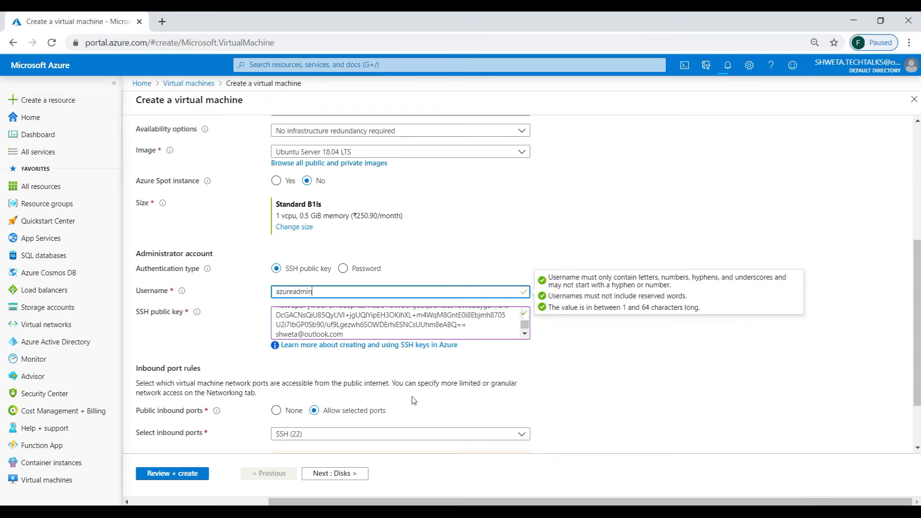
Set the allowed inbound ports to HTTPS (443) only, removing SSH (22).
{"action": "left_click", "coordinate": [284, 434]}
{"action": "left_click", "coordinate": [280, 420]}
{"action": "left_click", "coordinate": [280, 402]}
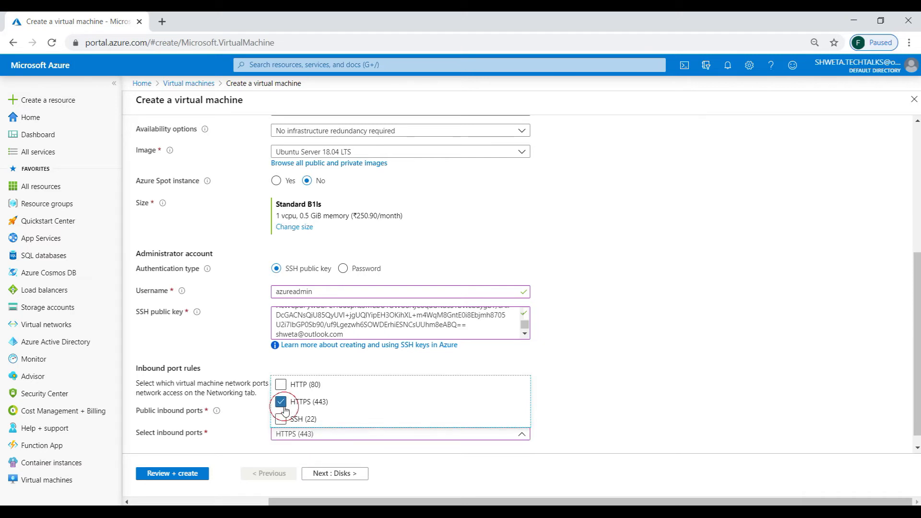
{"action": "left_click", "coordinate": [645, 397]}
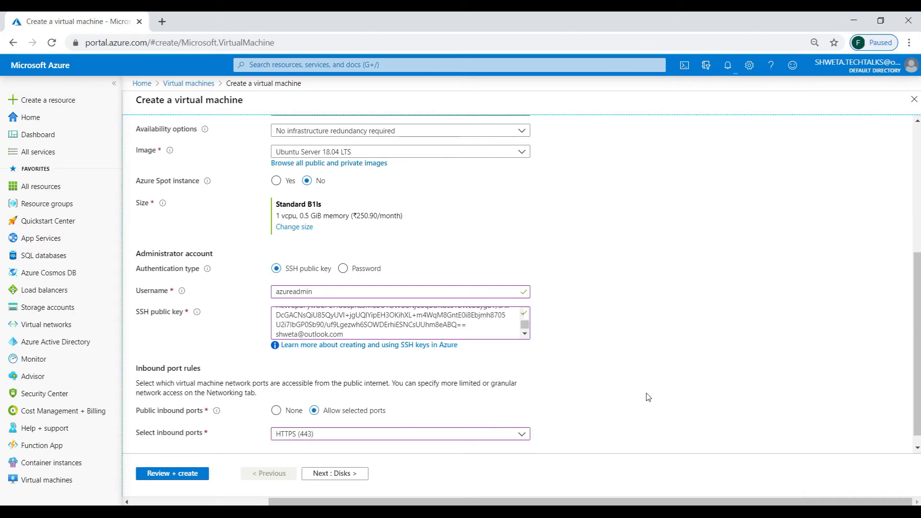
On the networking settings, choose virtual network bastiondemo-rg-vnet and subnet default (172.16.1.0/24).
{"action": "left_click", "coordinate": [319, 472]}
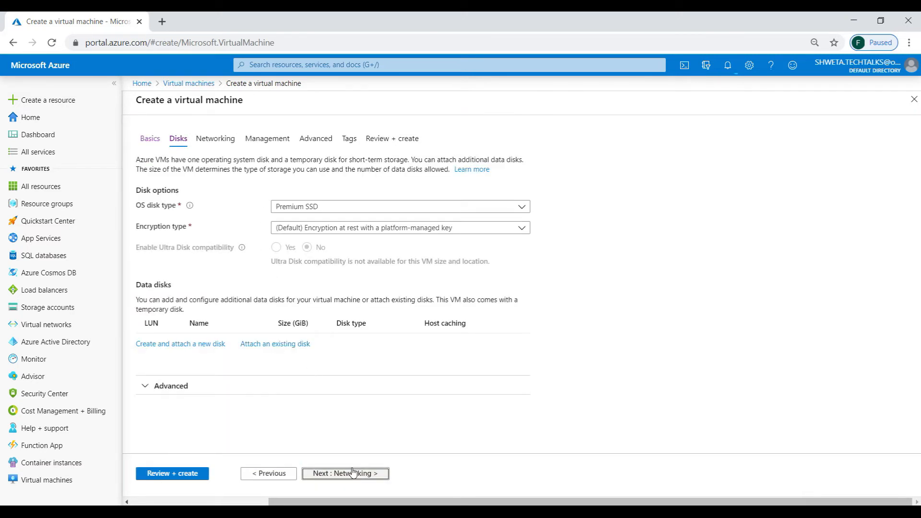
{"action": "left_click", "coordinate": [315, 470]}
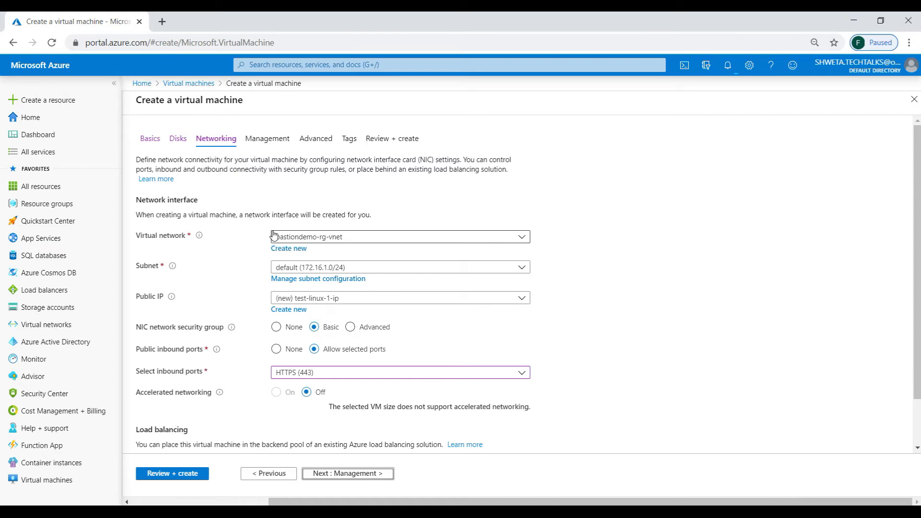
{"action": "left_click", "coordinate": [324, 237]}
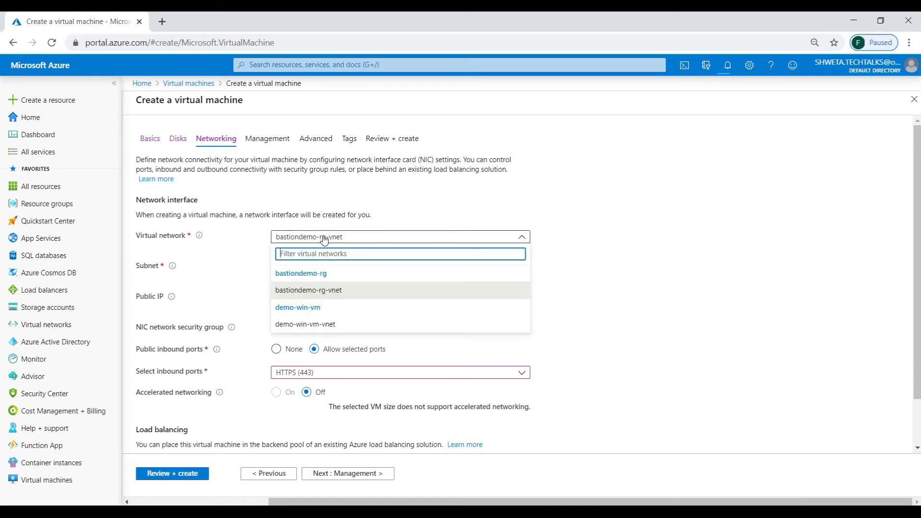
{"action": "left_click", "coordinate": [316, 289]}
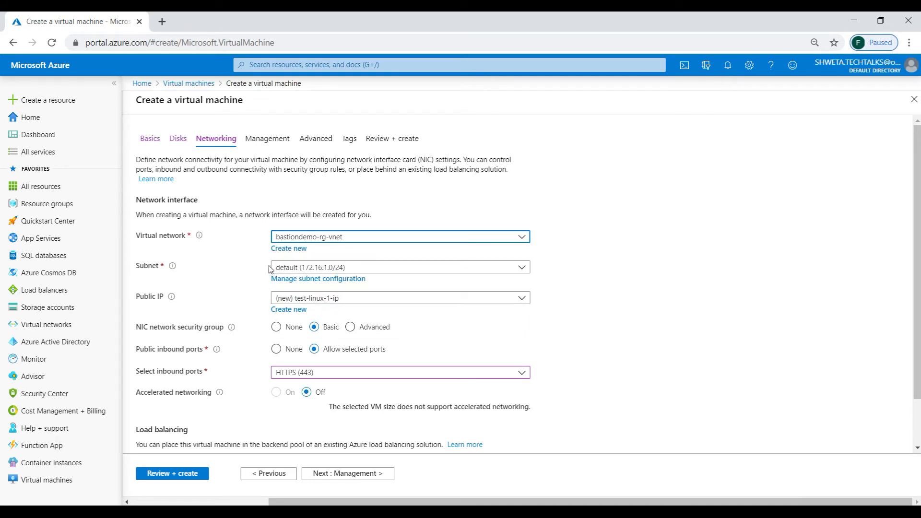
{"action": "left_click", "coordinate": [335, 270]}
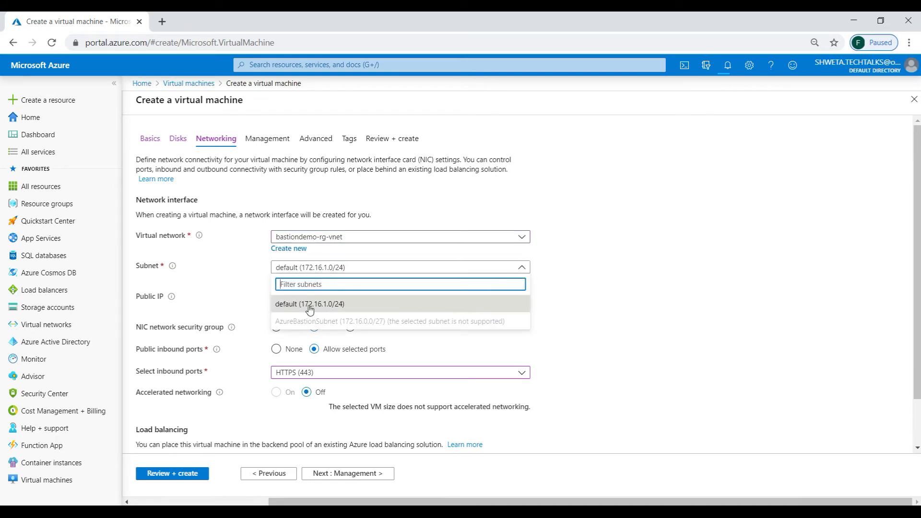
{"action": "left_click", "coordinate": [599, 313]}
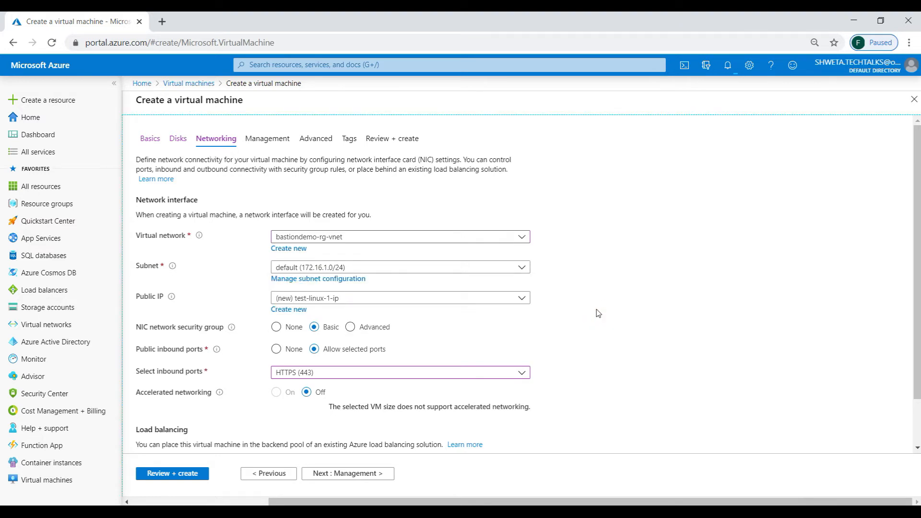
Set the public IP to None and open the review and create page.
{"action": "left_click", "coordinate": [288, 303]}
{"action": "left_click", "coordinate": [287, 331]}
{"action": "double_click", "coordinate": [628, 321]}
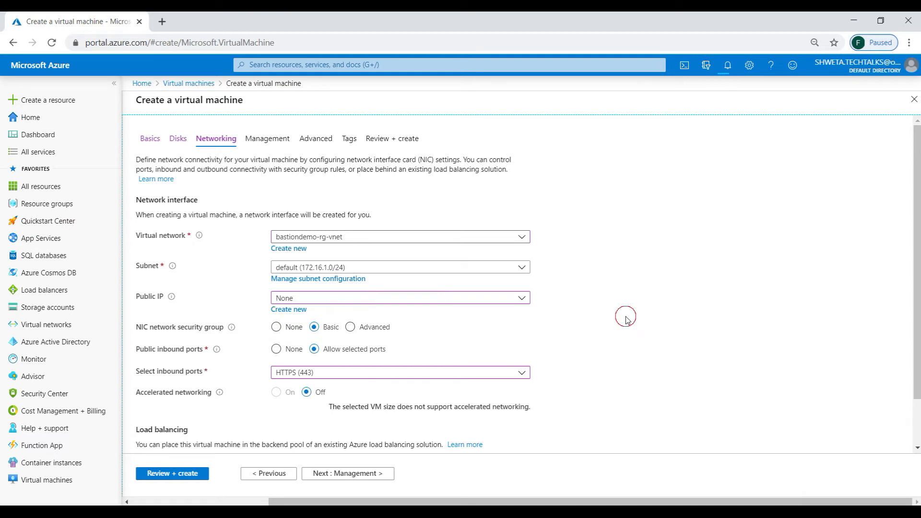
{"action": "scroll", "coordinate": [517, 283], "scroll_direction": "down", "scroll_amount": 2}
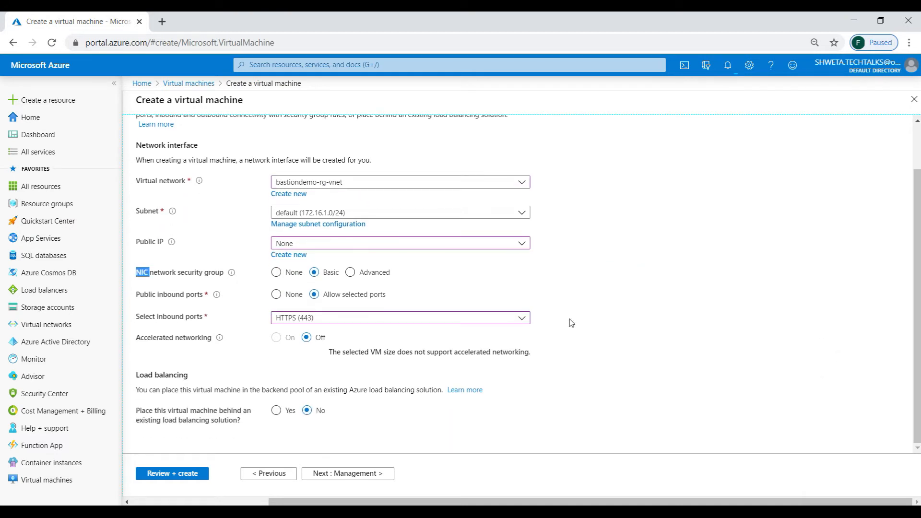
{"action": "left_click", "coordinate": [178, 474]}
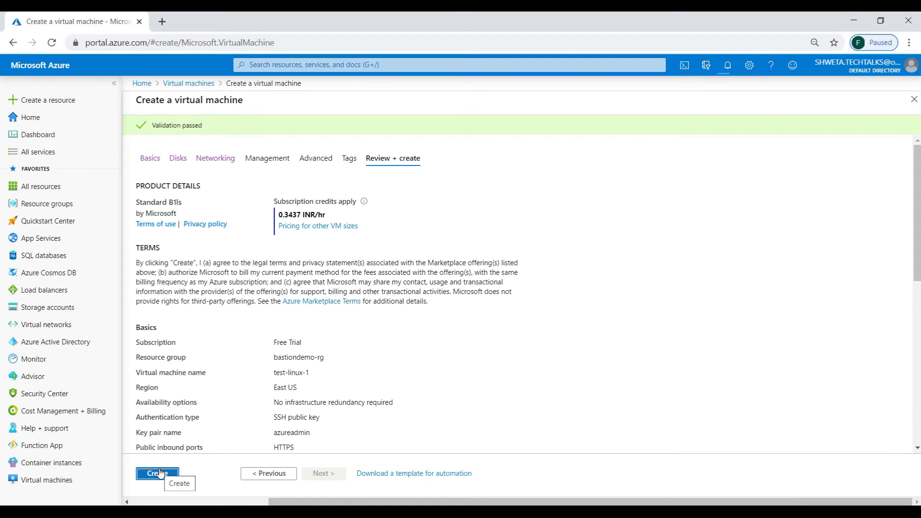
Create the test-linux-1 virtual machine from the review page.
{"action": "scroll", "coordinate": [518, 293], "scroll_direction": "down", "scroll_amount": 8}
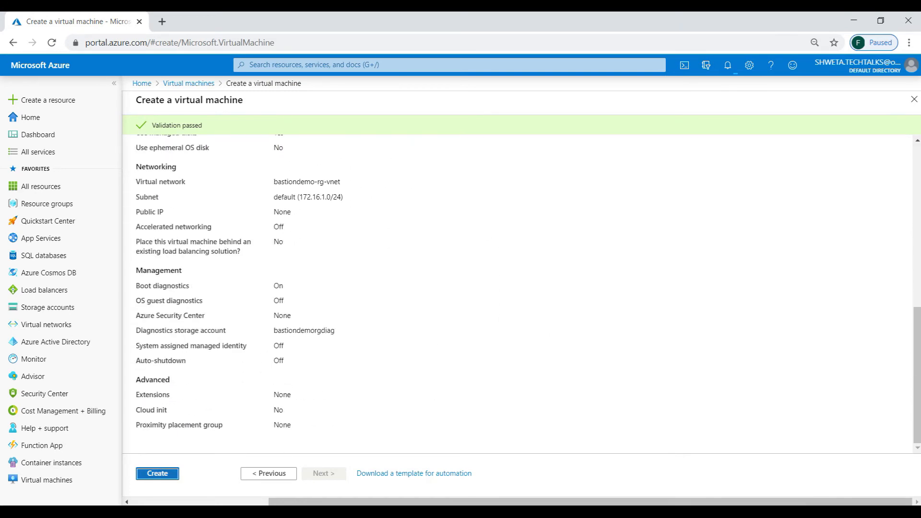
{"action": "left_click", "coordinate": [163, 475]}
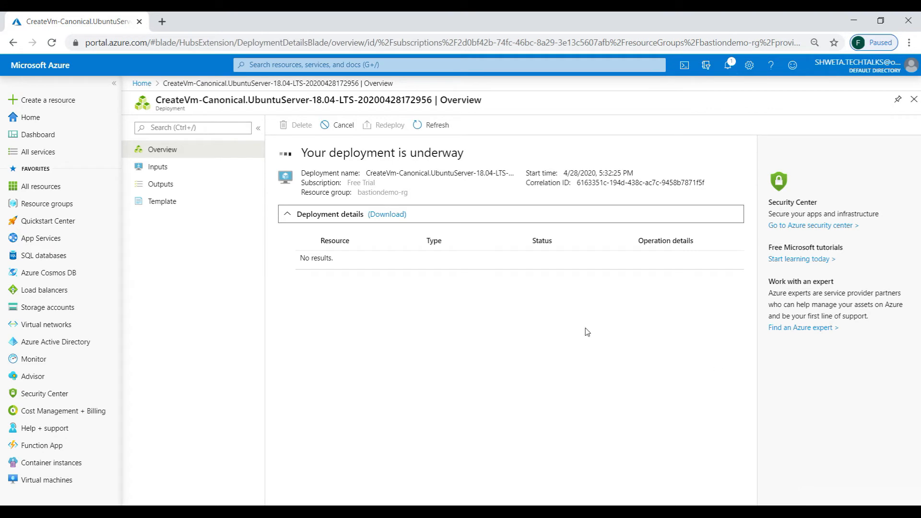
Search for the Bastions service and start creating a new Bastion.
{"action": "left_click", "coordinate": [282, 66]}
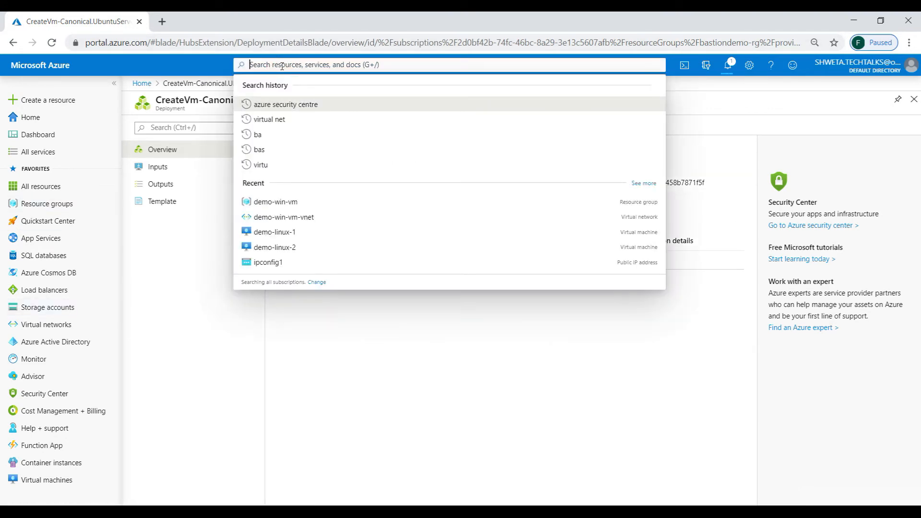
{"action": "type", "text": "bast"}
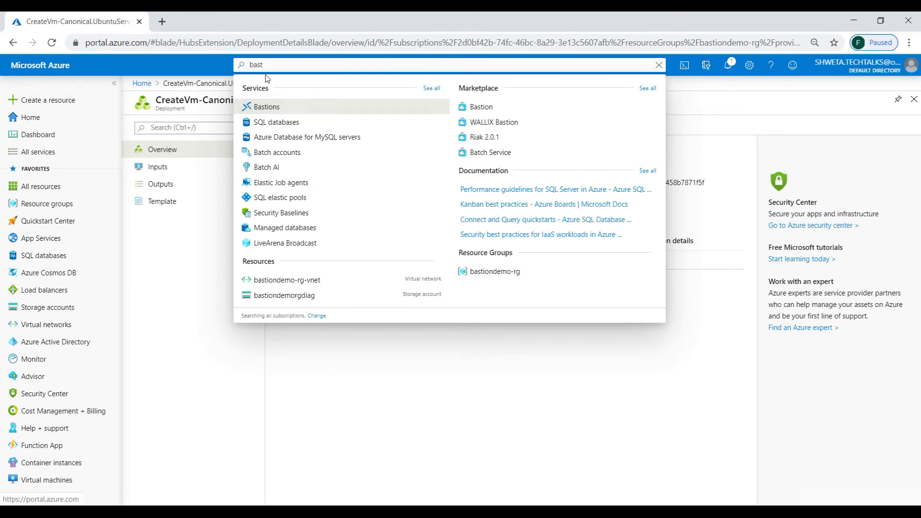
{"action": "left_click", "coordinate": [267, 112]}
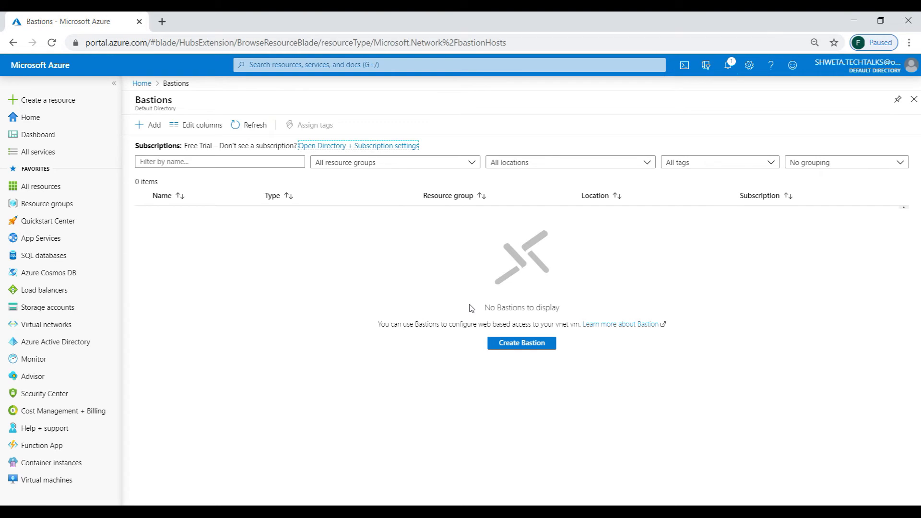
{"action": "left_click", "coordinate": [530, 345]}
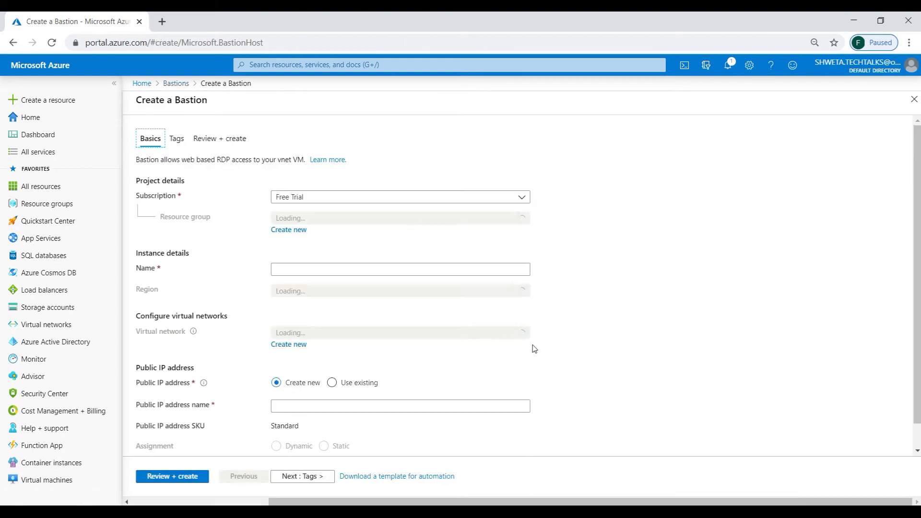
Set the Bastion's resource group to bastiondemo-rg and name it BastionHostDemo.
{"action": "left_click", "coordinate": [294, 220]}
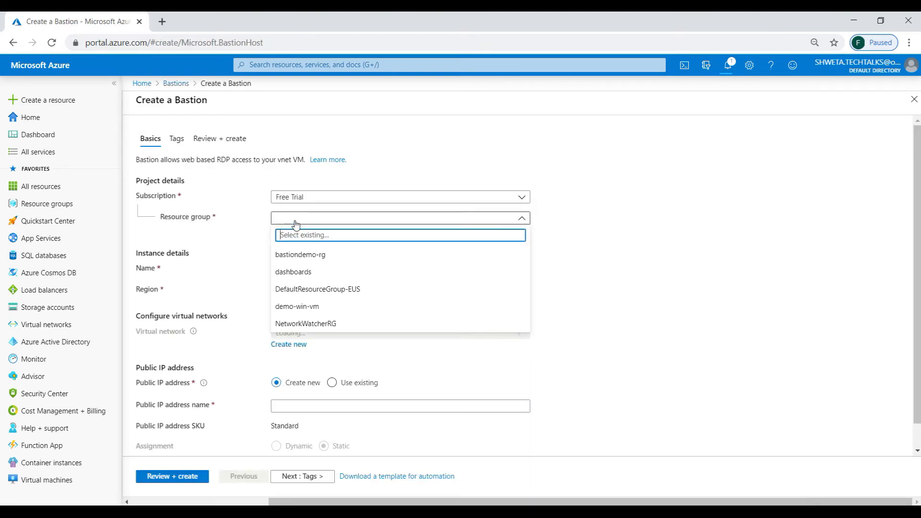
{"action": "left_click", "coordinate": [311, 256]}
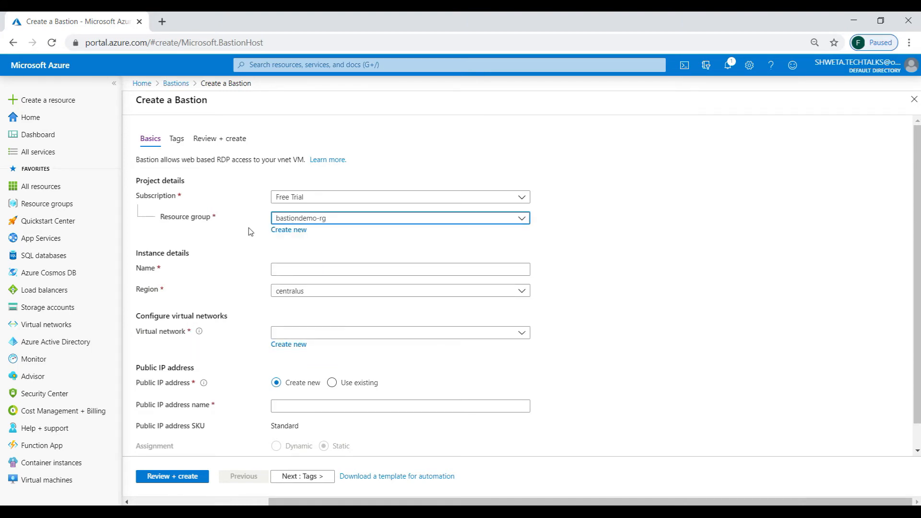
{"action": "left_click", "coordinate": [295, 267]}
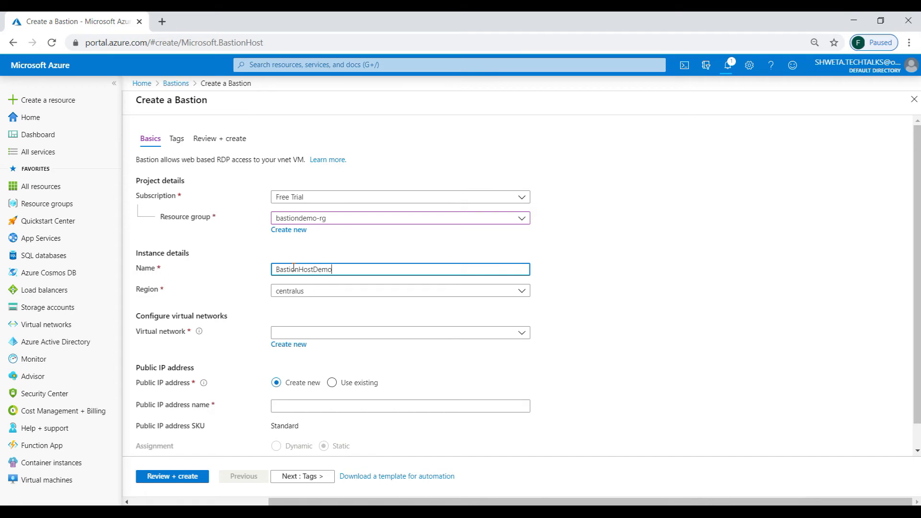
Set the Bastion's region to eastus.
{"action": "left_click", "coordinate": [319, 291]}
{"action": "type", "text": "east"}
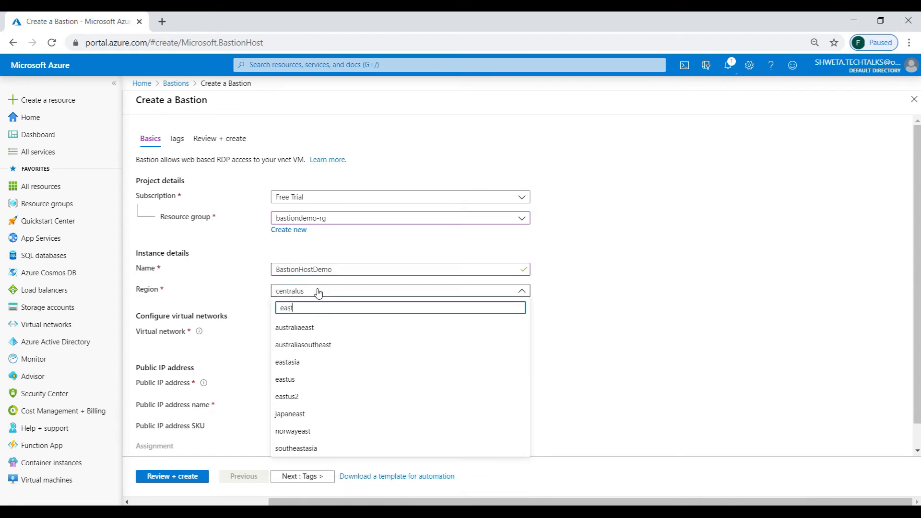
{"action": "left_click", "coordinate": [297, 382]}
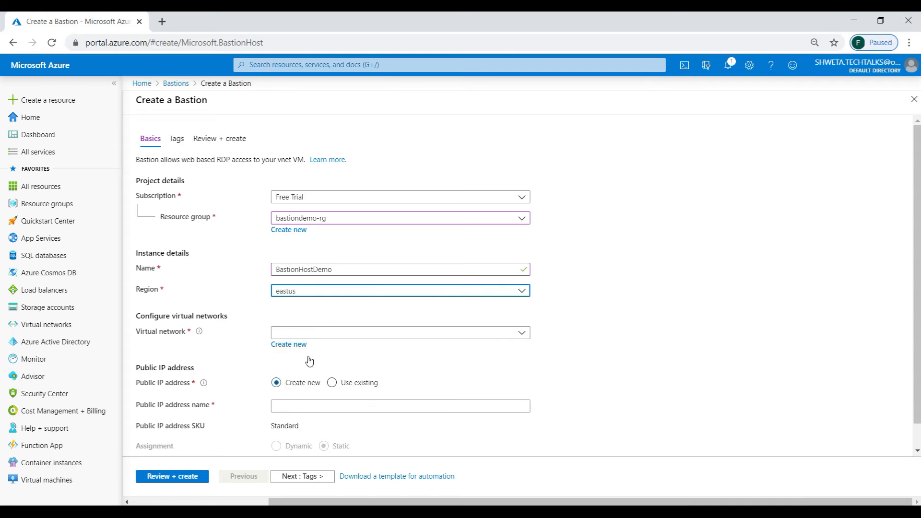
{"action": "left_click", "coordinate": [319, 290]}
{"action": "mouse_move", "coordinate": [523, 336]}
{"action": "left_mouse_down"}
{"action": "mouse_move", "coordinate": [537, 475]}
{"action": "mouse_move", "coordinate": [539, 308]}
{"action": "mouse_move", "coordinate": [525, 449]}
{"action": "mouse_move", "coordinate": [532, 331]}
{"action": "left_mouse_up"}
{"action": "left_click", "coordinate": [607, 315]}
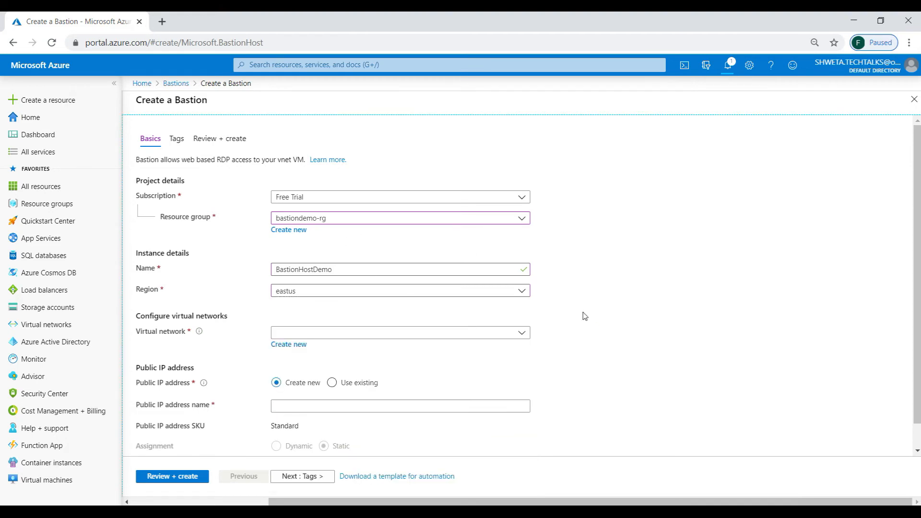
Choose virtual network bastiondemo-rg-vnet with subnet AzureBastionSubnet (172.16.0.0/27) for the Bastion.
{"action": "left_click", "coordinate": [520, 334]}
{"action": "left_click", "coordinate": [313, 383]}
{"action": "left_click", "coordinate": [650, 390]}
{"action": "scroll", "coordinate": [799, 322], "scroll_direction": "down", "scroll_amount": 2}
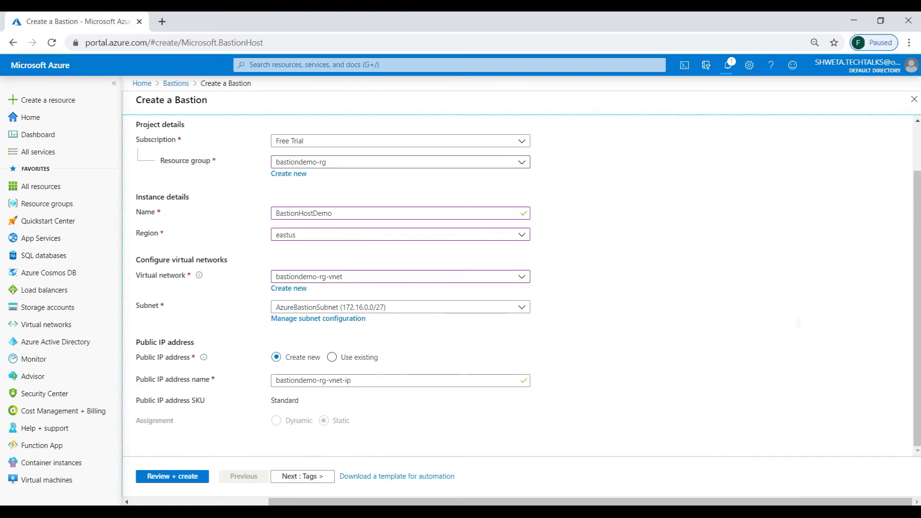
{"action": "left_click", "coordinate": [331, 306]}
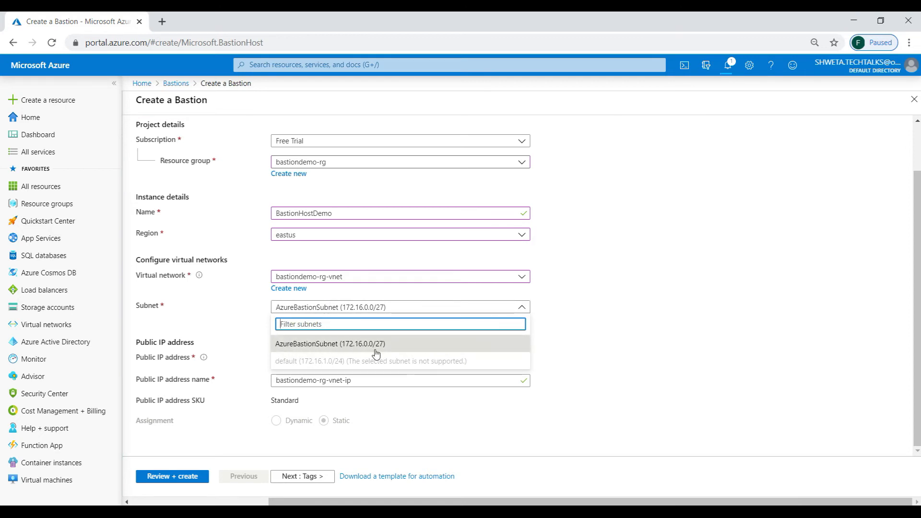
{"action": "left_click", "coordinate": [631, 318]}
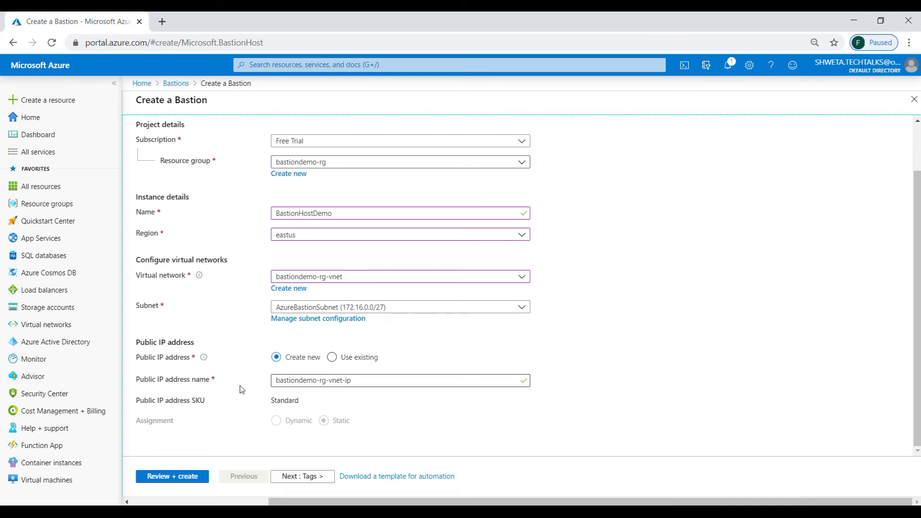
Review and create the Bastion host with a new Standard public IP address.
{"action": "double_click", "coordinate": [277, 404]}
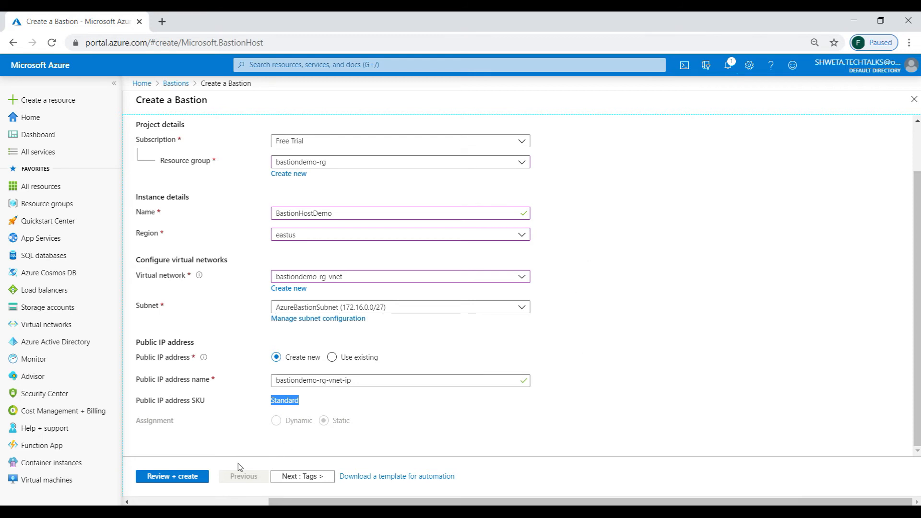
{"action": "left_click", "coordinate": [182, 481]}
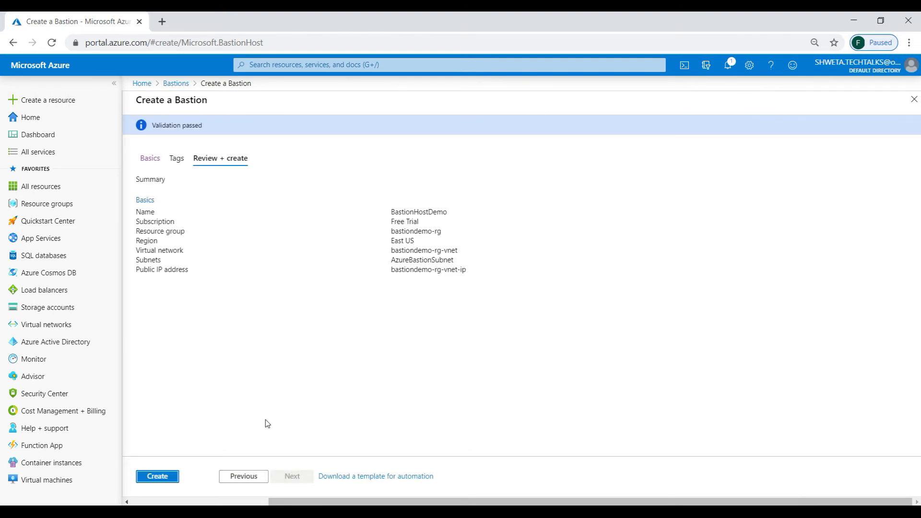
{"action": "left_click", "coordinate": [158, 476]}
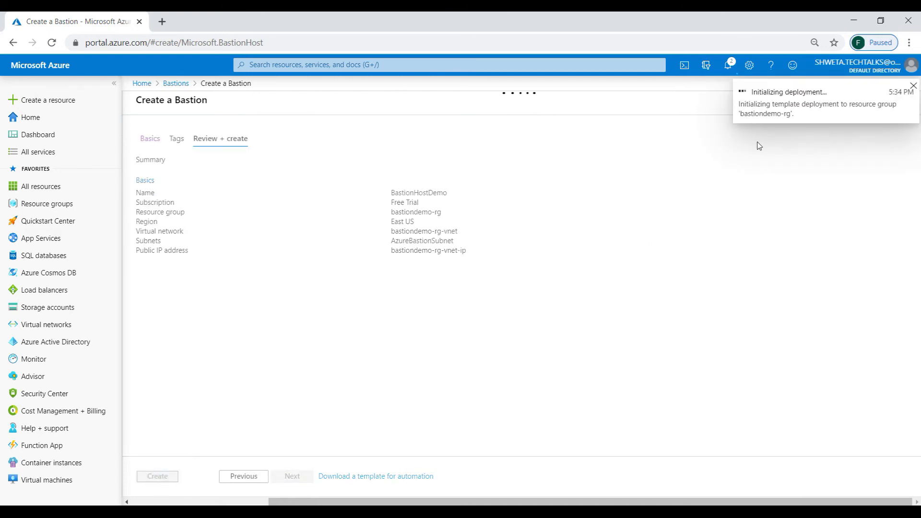
Check the deployment notifications and open the bastiondemo-rg resource group.
{"action": "left_click", "coordinate": [767, 103]}
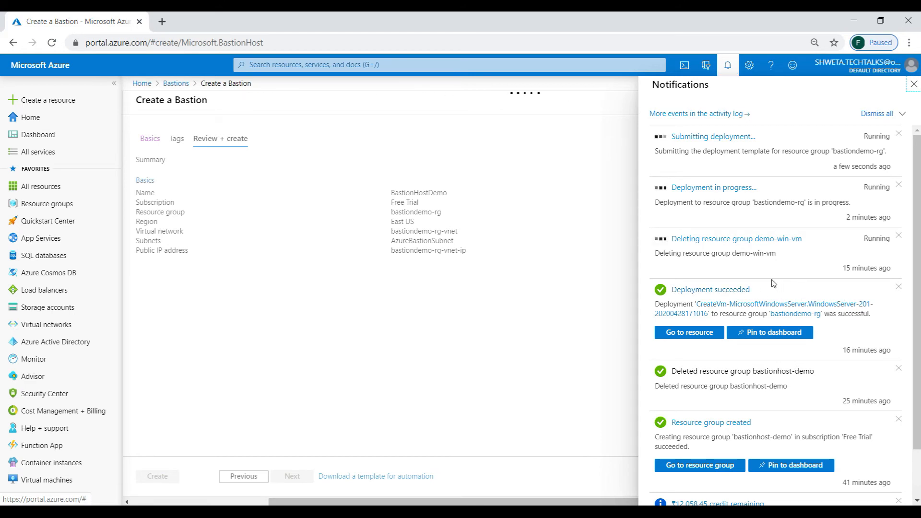
{"action": "left_click", "coordinate": [752, 202]}
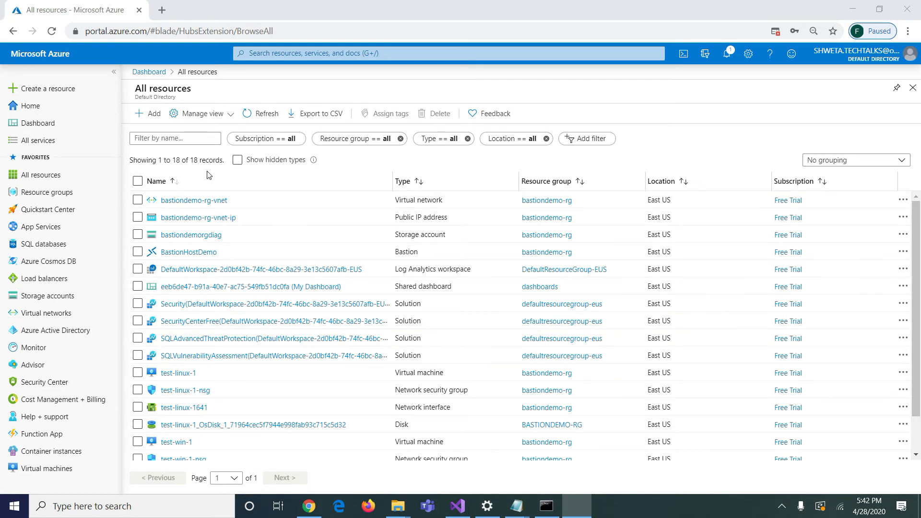
{"action": "left_click", "coordinate": [26, 193]}
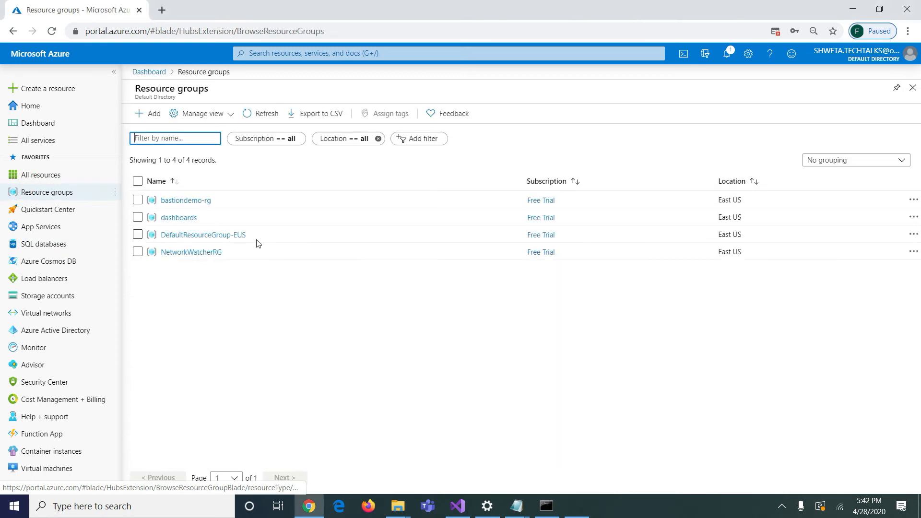
{"action": "left_click", "coordinate": [182, 200]}
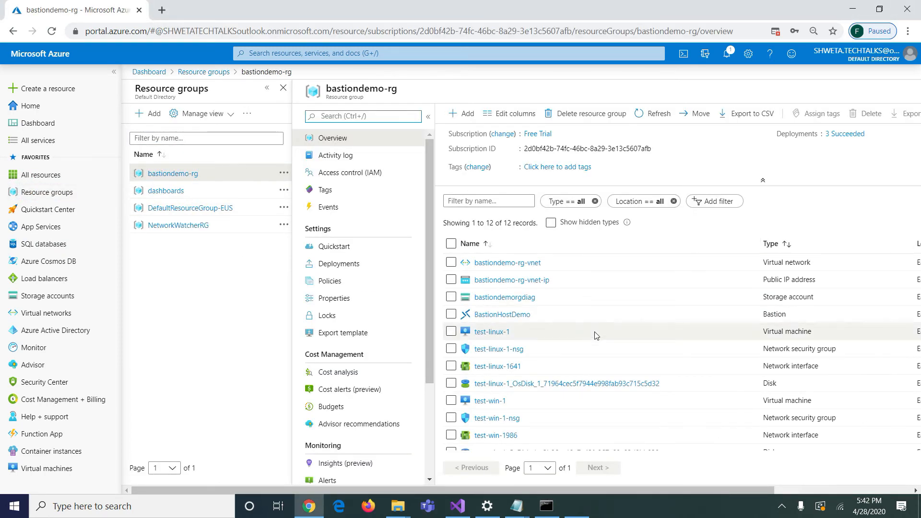
Sort the resource group's resources by type and open the bastiondemo-rg-vnet virtual network.
{"action": "left_click", "coordinate": [771, 245]}
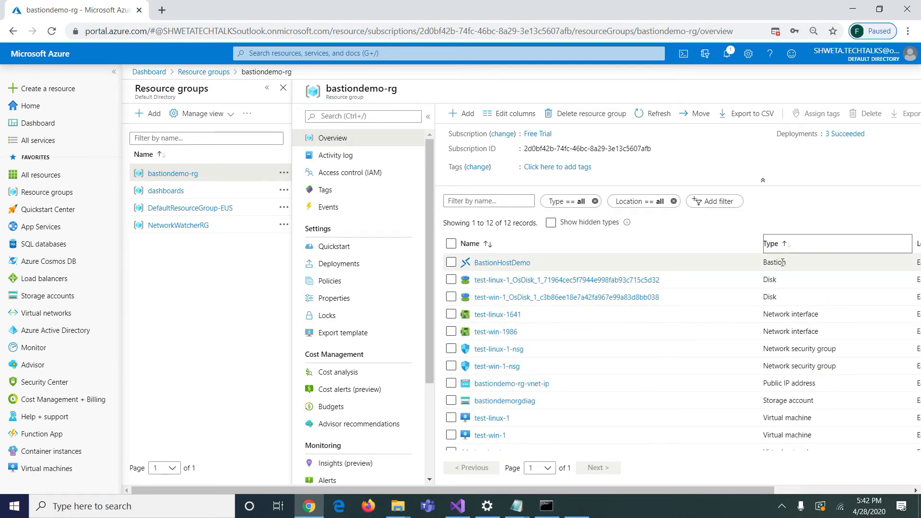
{"action": "left_click_drag", "start_coordinate": [630, 492], "coordinate": [736, 496]}
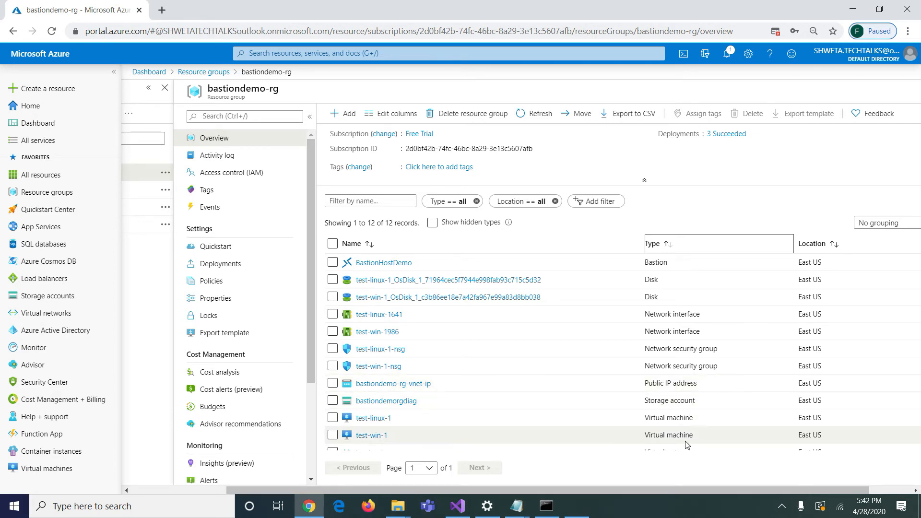
{"action": "scroll", "coordinate": [707, 455], "scroll_direction": "down", "scroll_amount": 1}
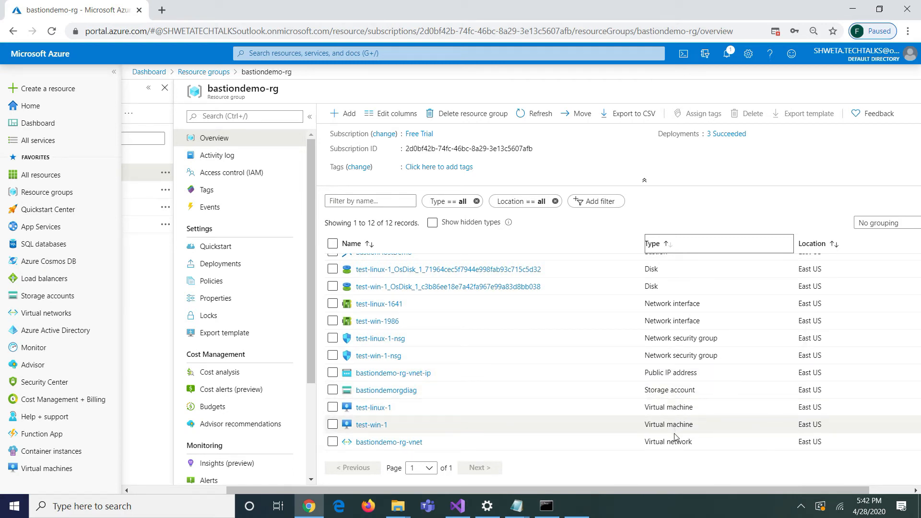
{"action": "left_click", "coordinate": [405, 442]}
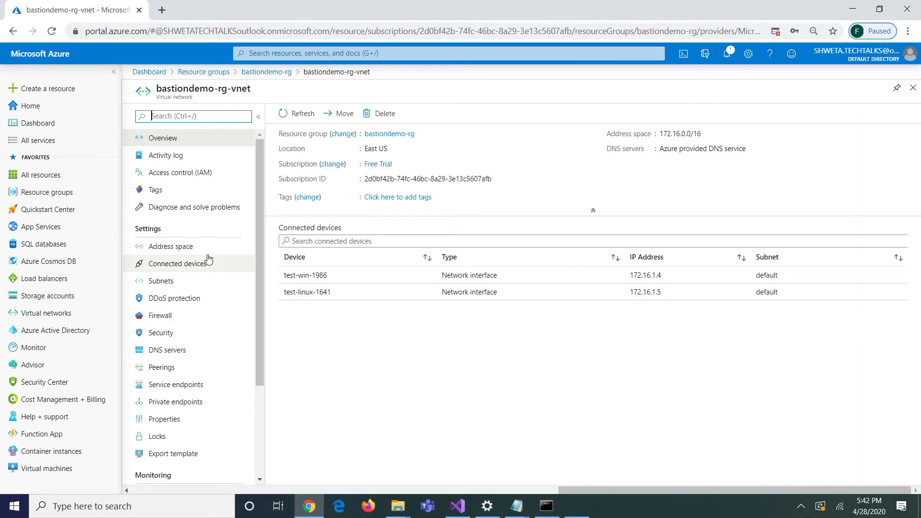
Open the virtual network's topology diagram.
{"action": "left_click", "coordinate": [182, 116]}
{"action": "type", "text": "di"}
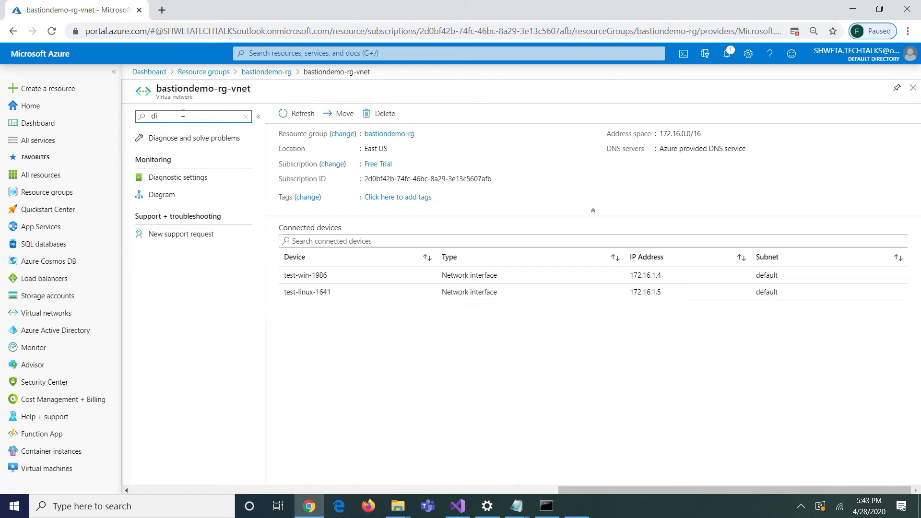
{"action": "left_click", "coordinate": [159, 196]}
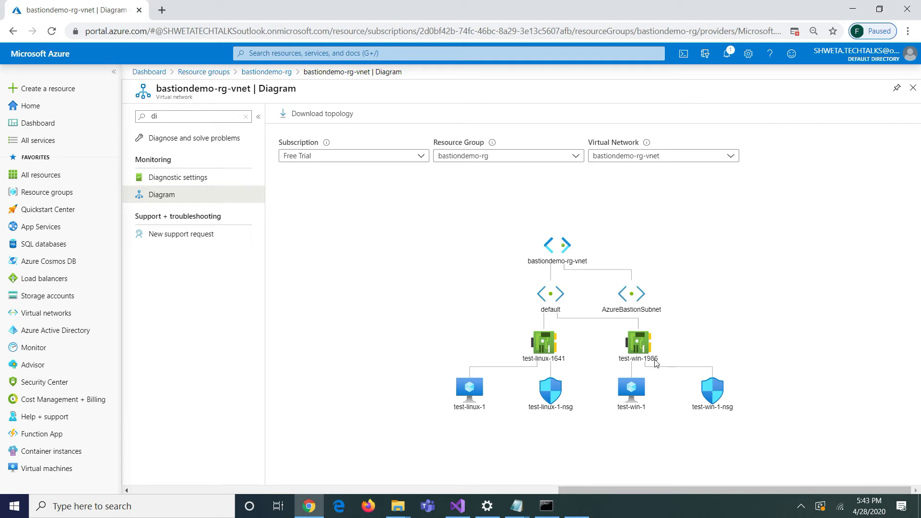
Return to bastiondemo-rg and filter its resources to type Virtual machine.
{"action": "left_click", "coordinate": [48, 192]}
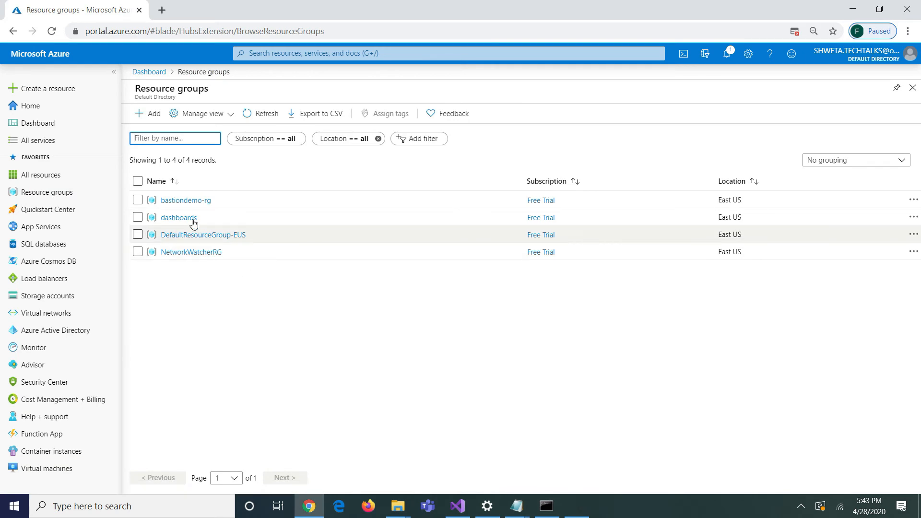
{"action": "left_click", "coordinate": [191, 200]}
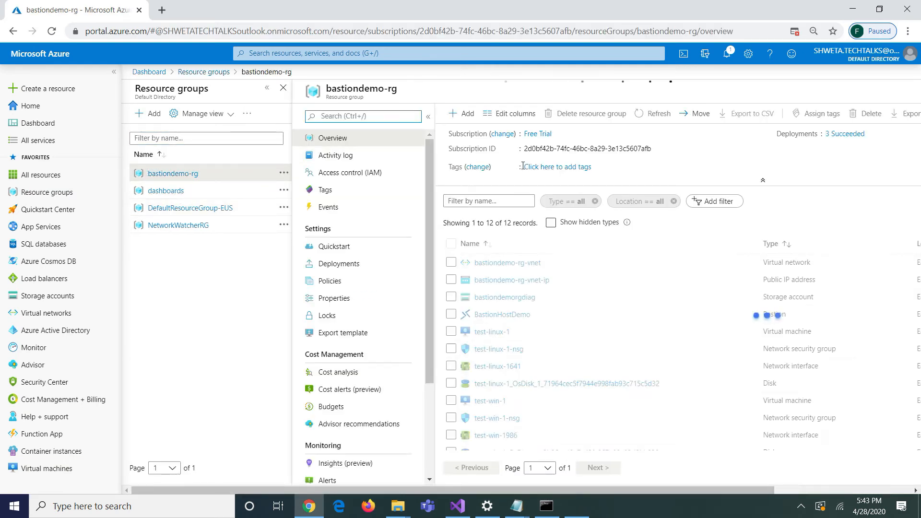
{"action": "left_click", "coordinate": [567, 202]}
{"action": "left_click", "coordinate": [573, 239]}
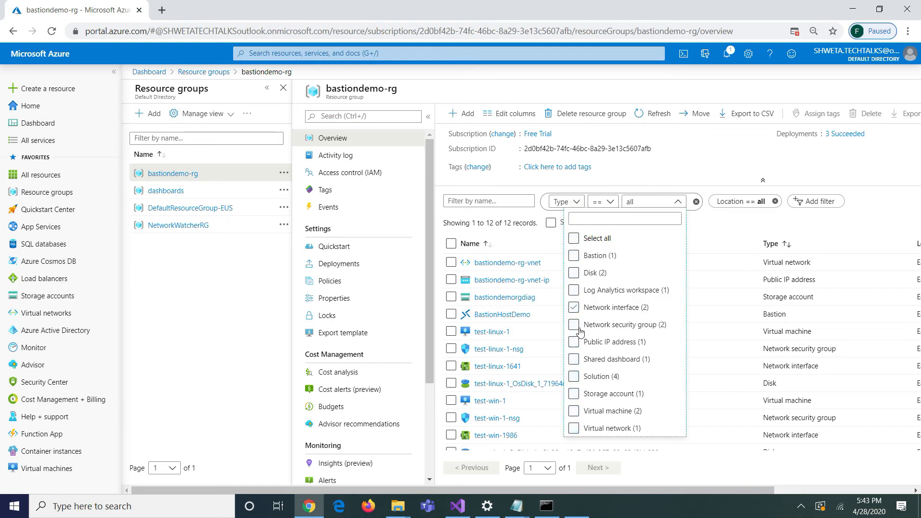
{"action": "left_click", "coordinate": [574, 410]}
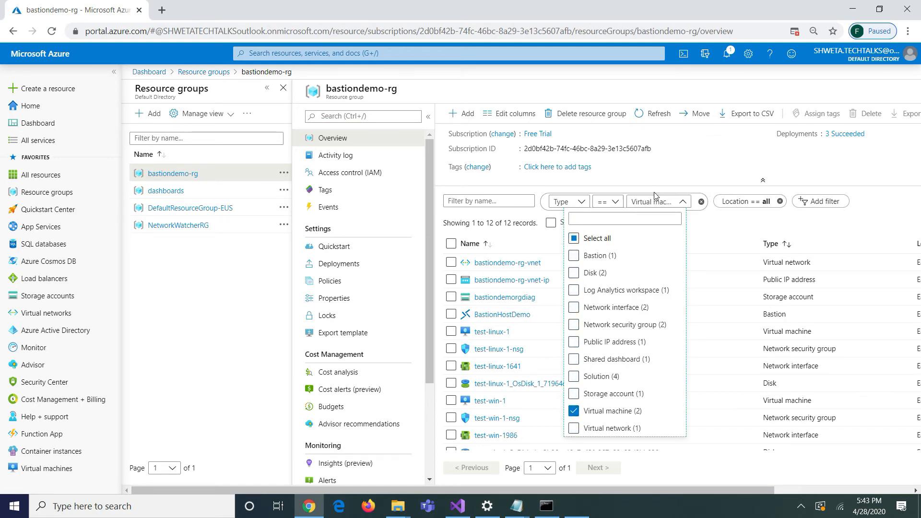
{"action": "left_click", "coordinate": [672, 180]}
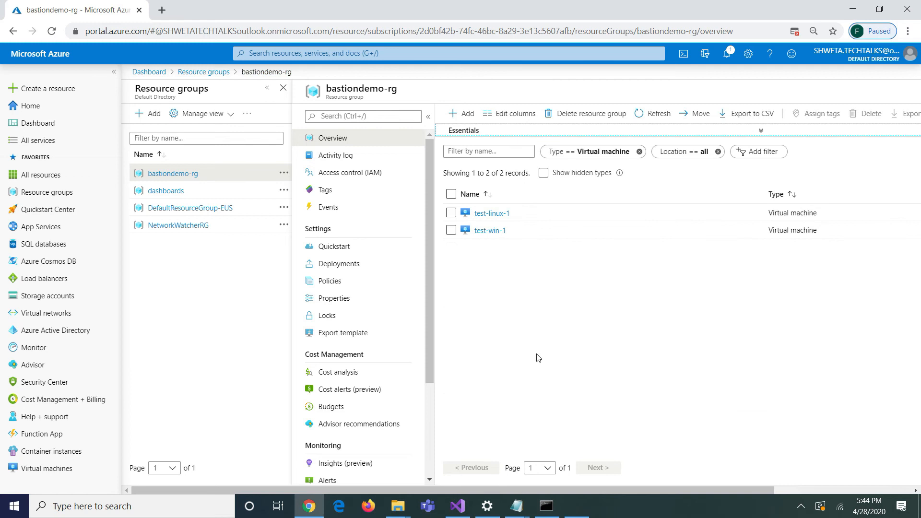
Open the test-win-1 virtual machine and its Connect page.
{"action": "left_click", "coordinate": [495, 232]}
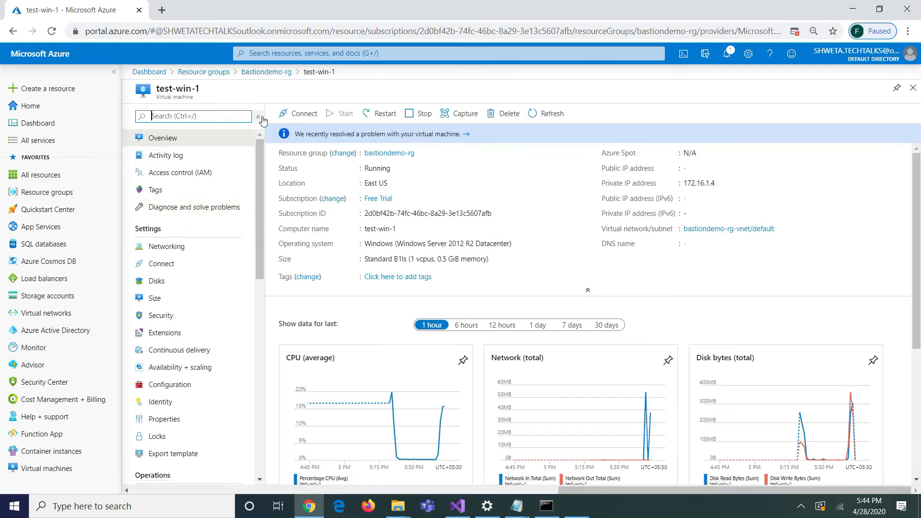
{"action": "left_click", "coordinate": [299, 114]}
{"action": "left_click", "coordinate": [295, 136]}
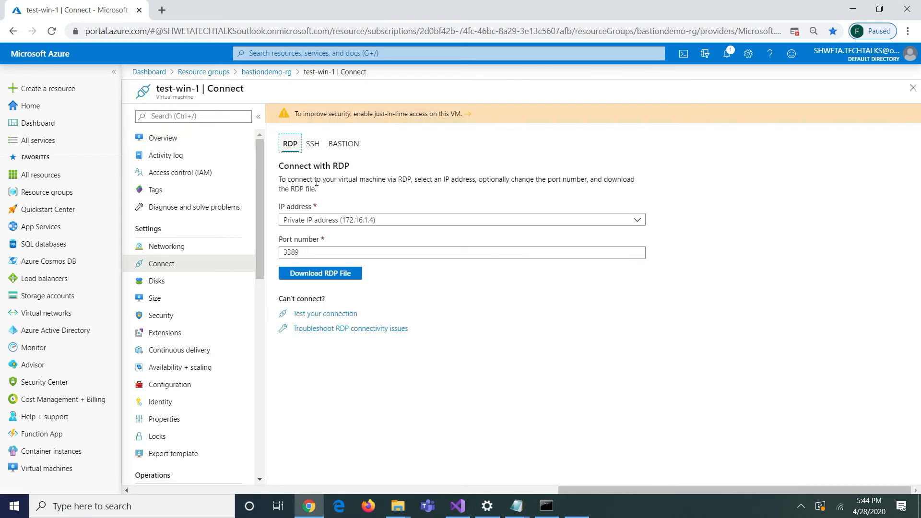
Try to connect to test-win-1 over RDP using the downloaded RDP file for its private IP address.
{"action": "left_click", "coordinate": [332, 276]}
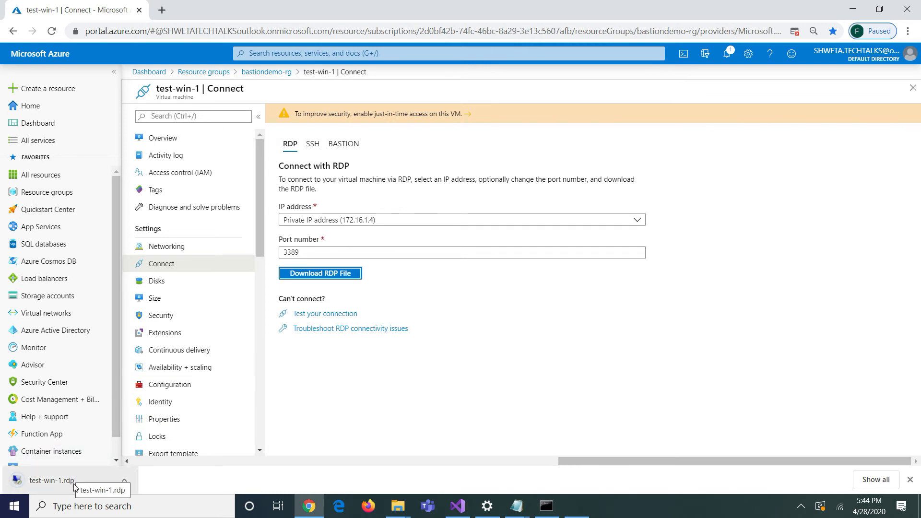
{"action": "left_click", "coordinate": [72, 481]}
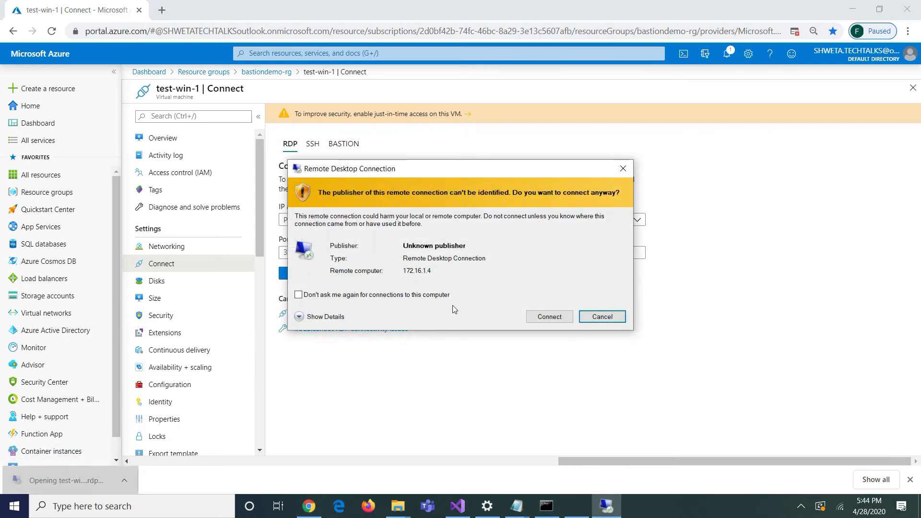
{"action": "left_click", "coordinate": [549, 317]}
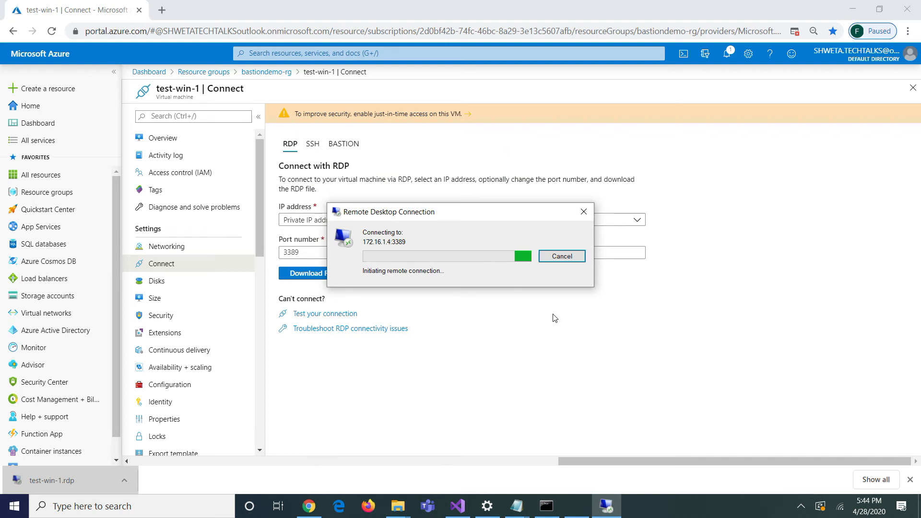
{"action": "left_click", "coordinate": [158, 138]}
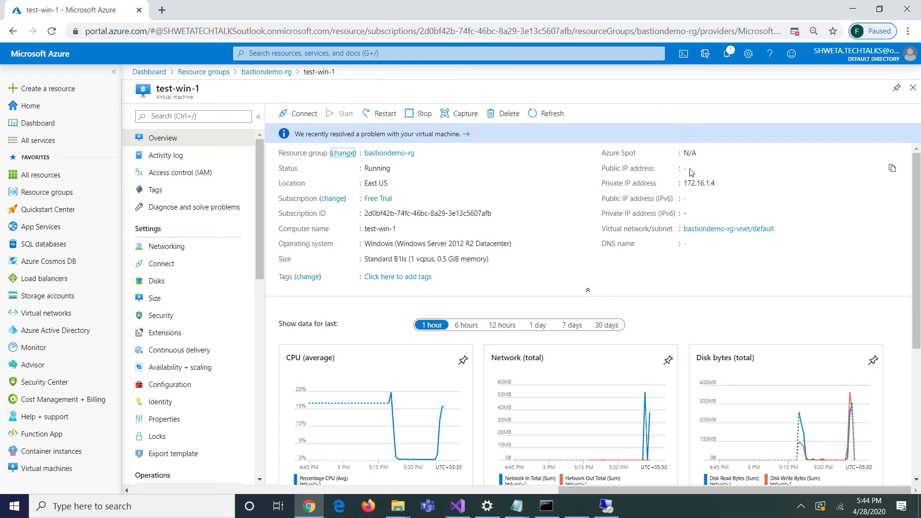
{"action": "key", "text": "alt+Tab"}
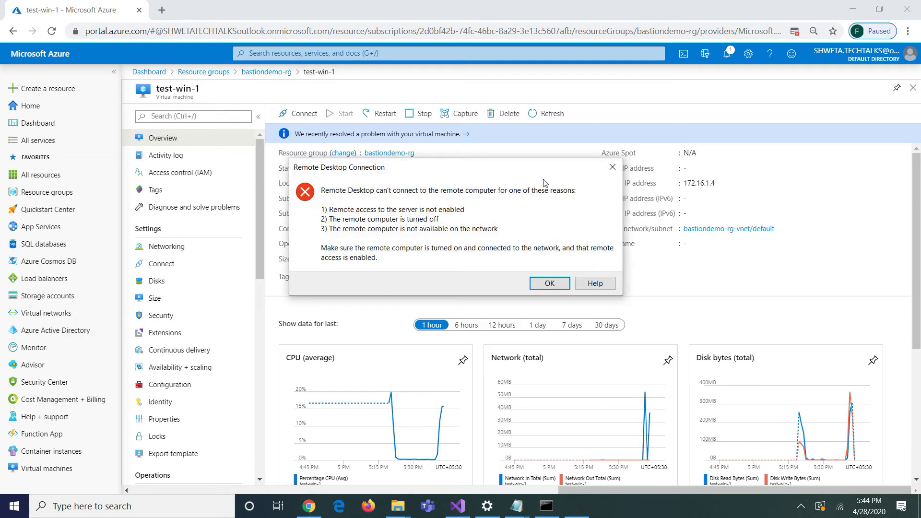
{"action": "left_click", "coordinate": [613, 168]}
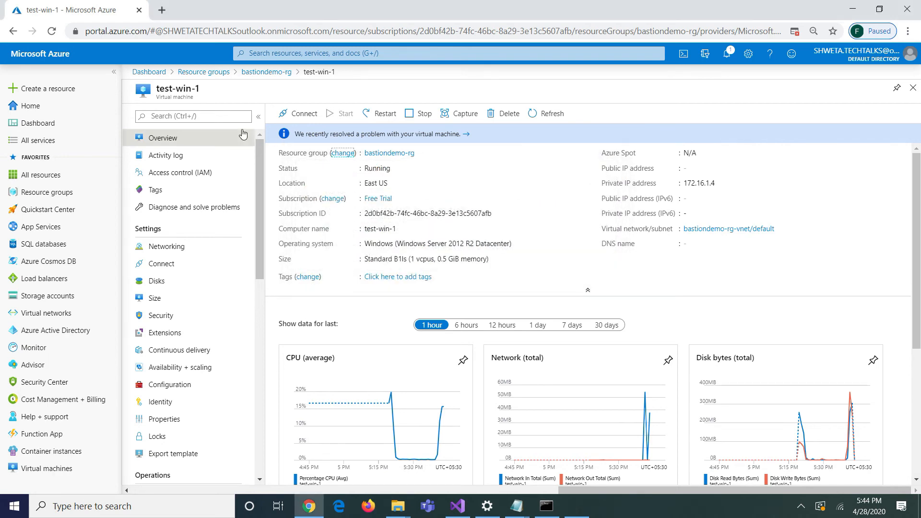
Open a Bastion connection to test-win-1, enter username azureadmin and the VM password, and connect.
{"action": "left_click", "coordinate": [293, 115]}
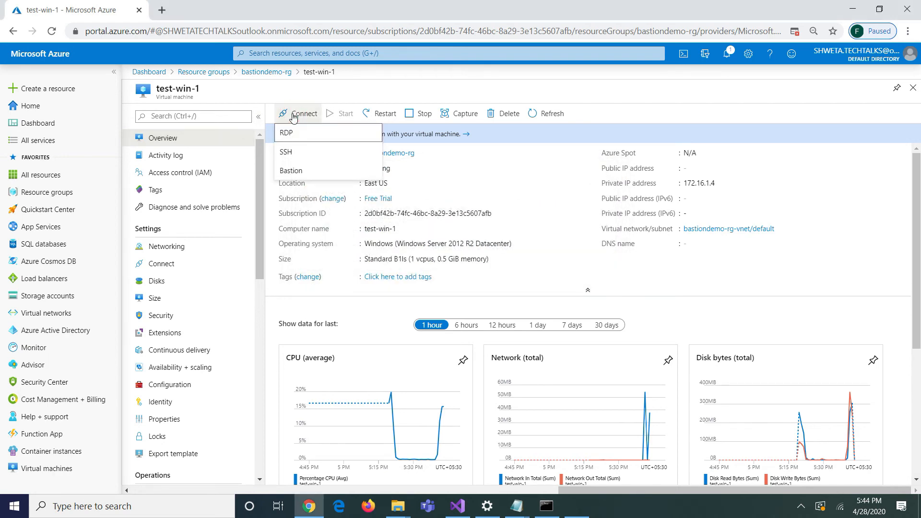
{"action": "left_click", "coordinate": [291, 170]}
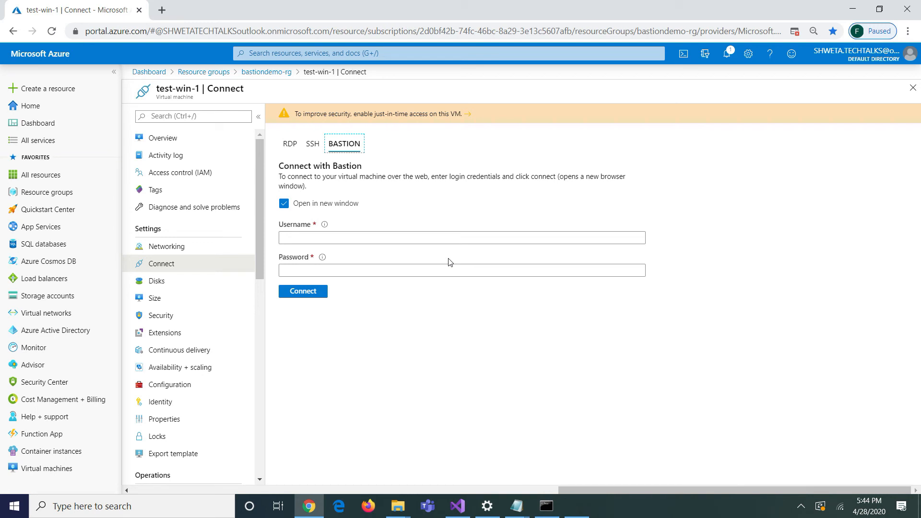
{"action": "left_click", "coordinate": [416, 239]}
{"action": "type", "text": "azu"}
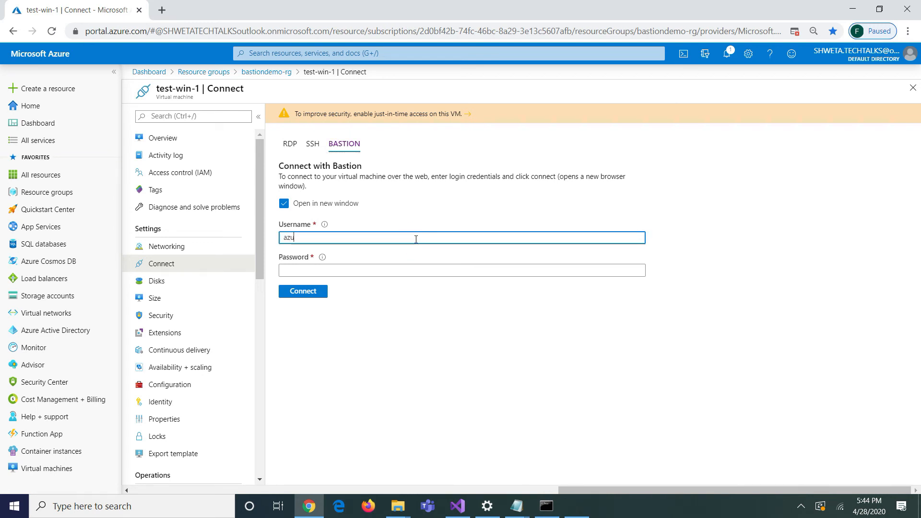
{"action": "type", "text": "readmin"}
{"action": "key", "text": "Tab"}
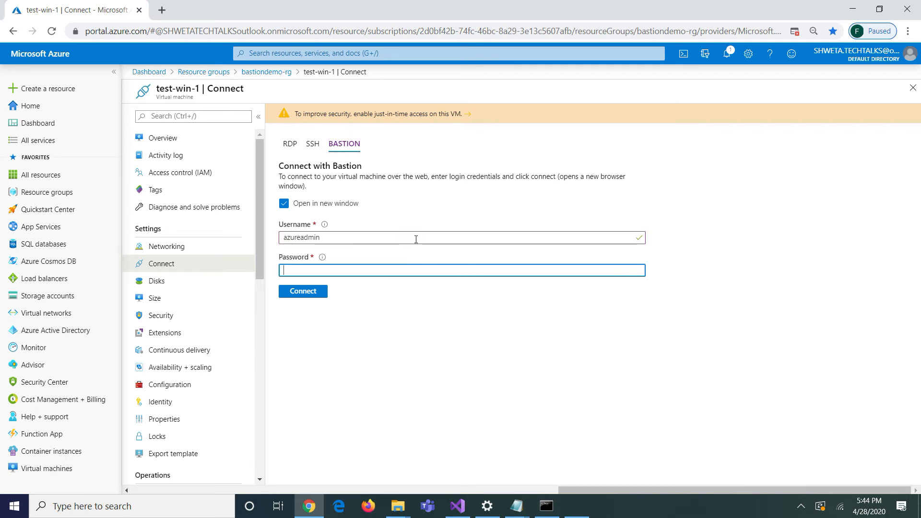
{"action": "type", "text": "•••••"}
{"action": "key", "text": "Return"}
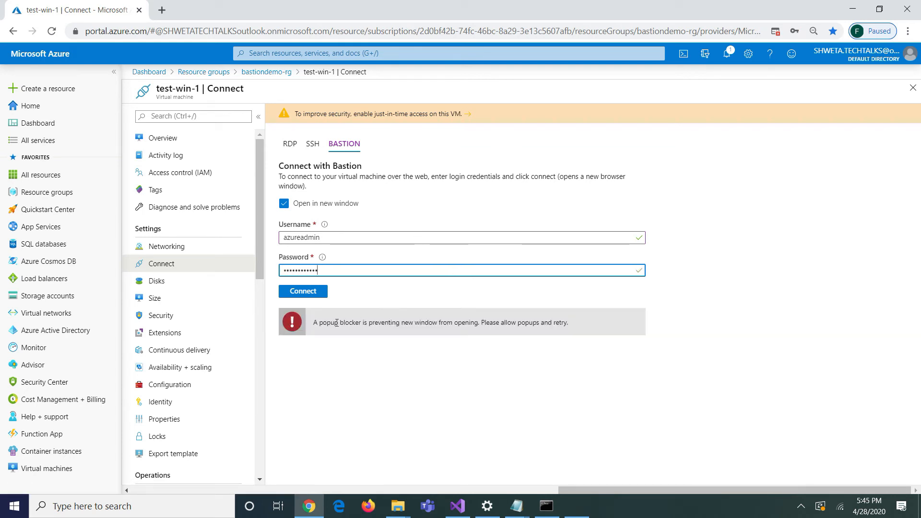
Always allow pop-ups from portal.azure.com and connect through Bastion again.
{"action": "left_click", "coordinate": [775, 31]}
{"action": "left_click", "coordinate": [666, 103]}
{"action": "left_click", "coordinate": [811, 151]}
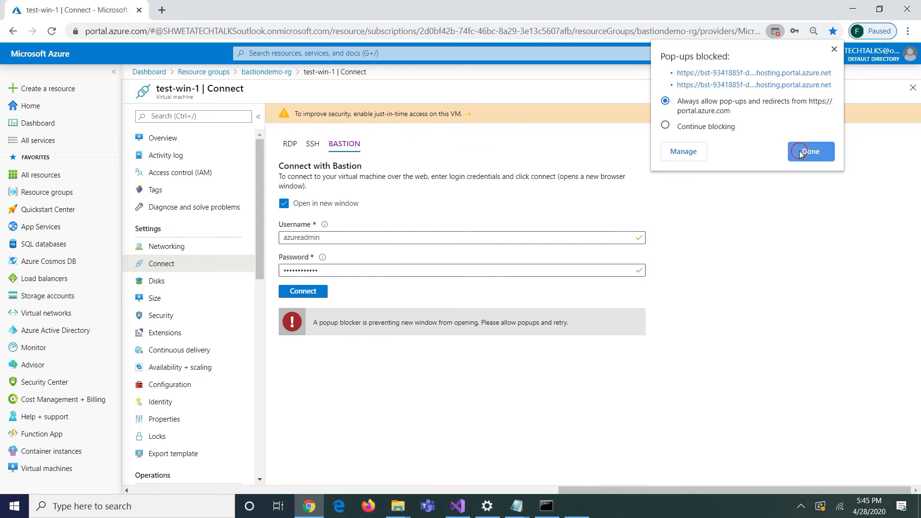
{"action": "left_click", "coordinate": [309, 292]}
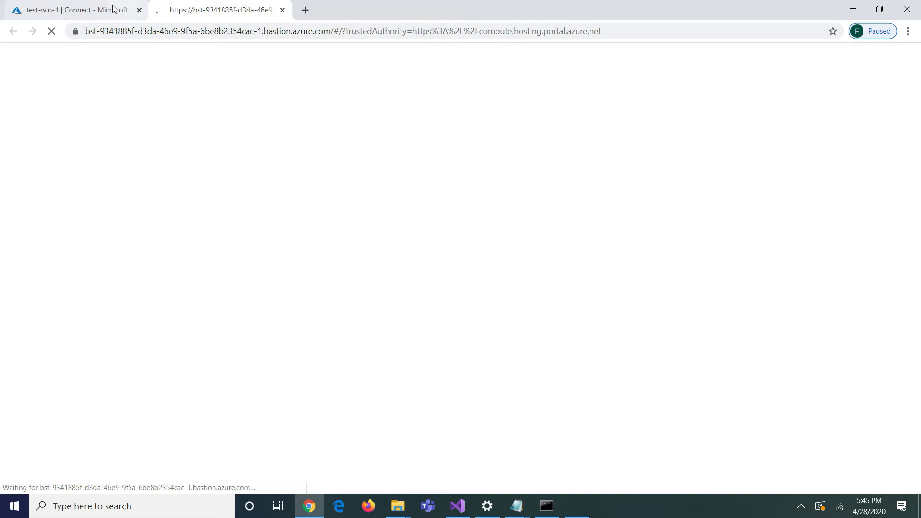
Switch to the Bastion session tab and allow the site to access the clipboard.
{"action": "left_click", "coordinate": [96, 7]}
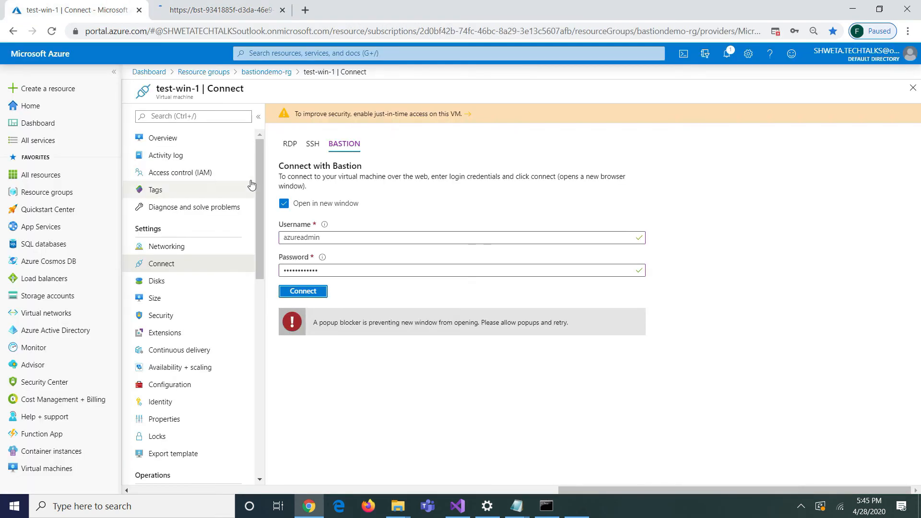
{"action": "left_click", "coordinate": [183, 8]}
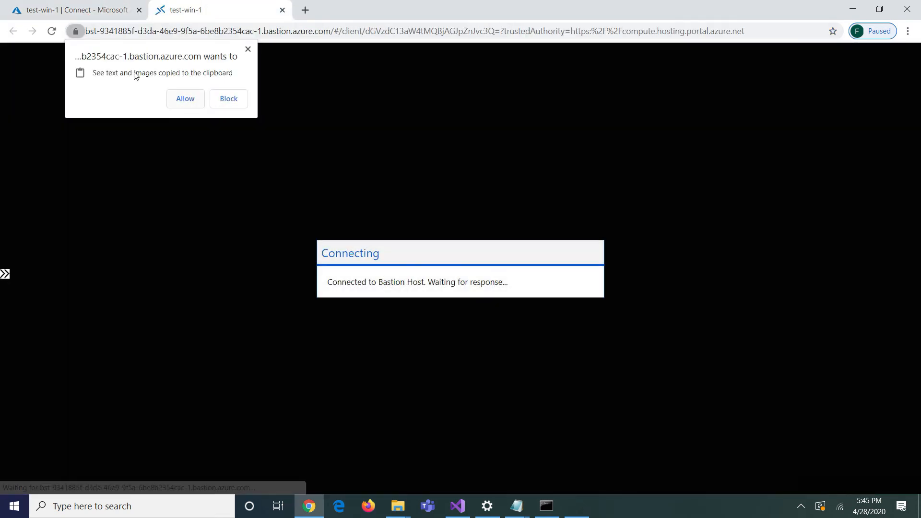
{"action": "left_click", "coordinate": [190, 102]}
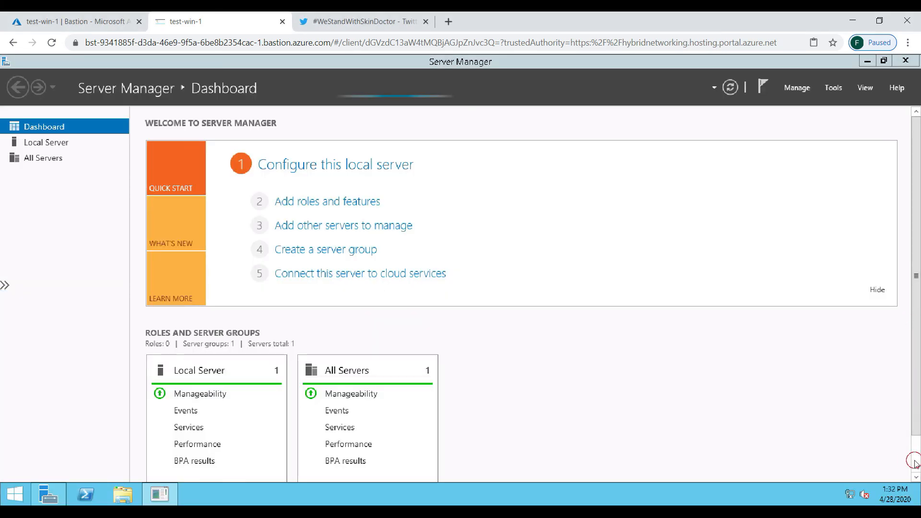
Go to the Virtual machines list and open test-linux-1.
{"action": "left_click", "coordinate": [407, 290]}
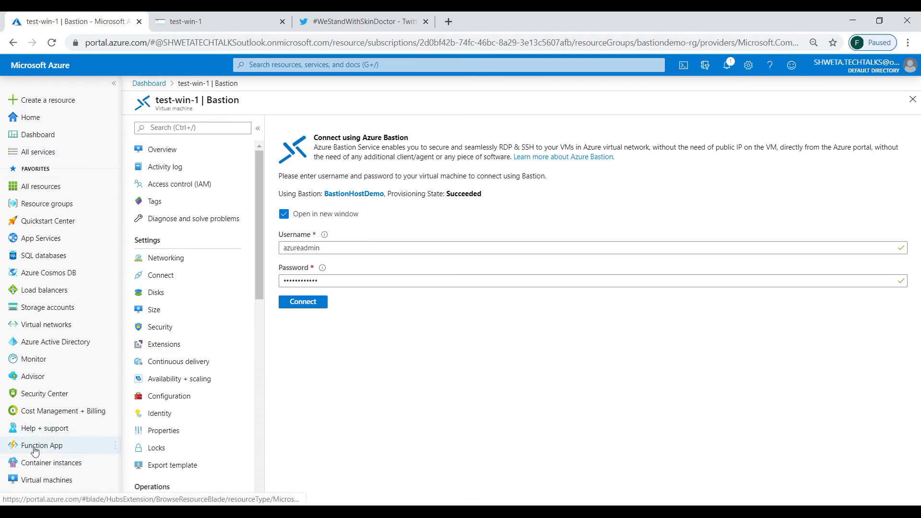
{"action": "left_click", "coordinate": [40, 481]}
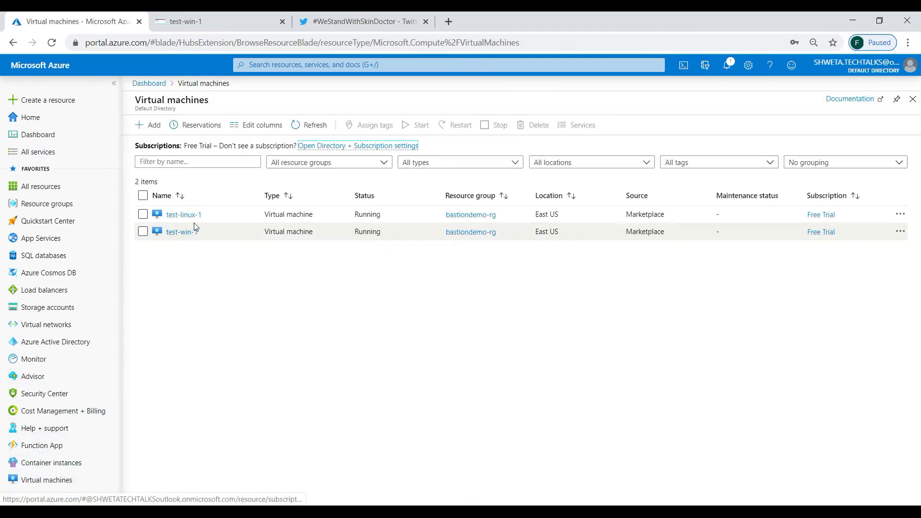
{"action": "left_click", "coordinate": [190, 214]}
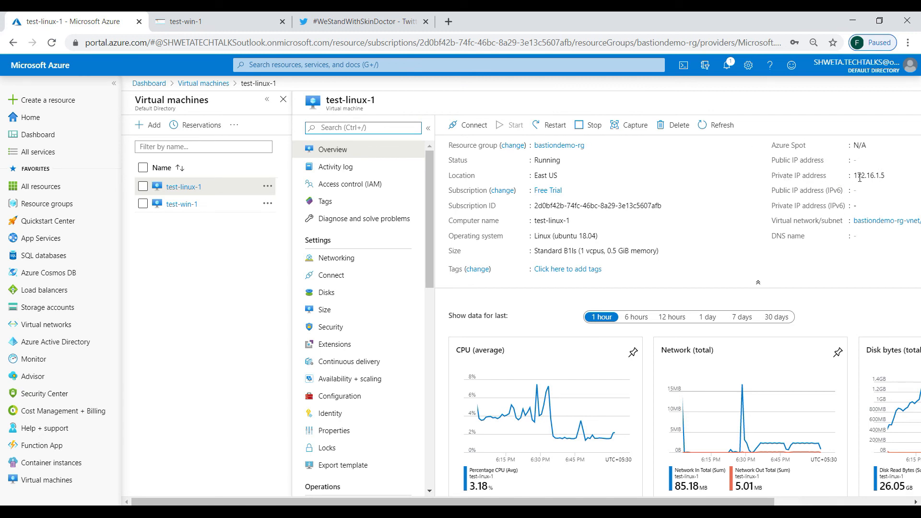
Open the Bastion connection for test-linux-1, enter username azureadmin, and choose SSH Private Key authentication.
{"action": "left_click", "coordinate": [469, 125]}
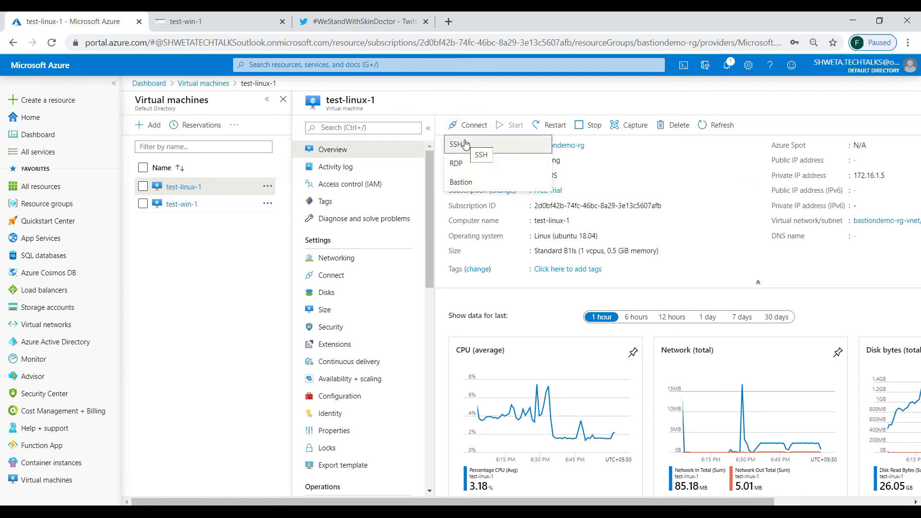
{"action": "left_click", "coordinate": [465, 143]}
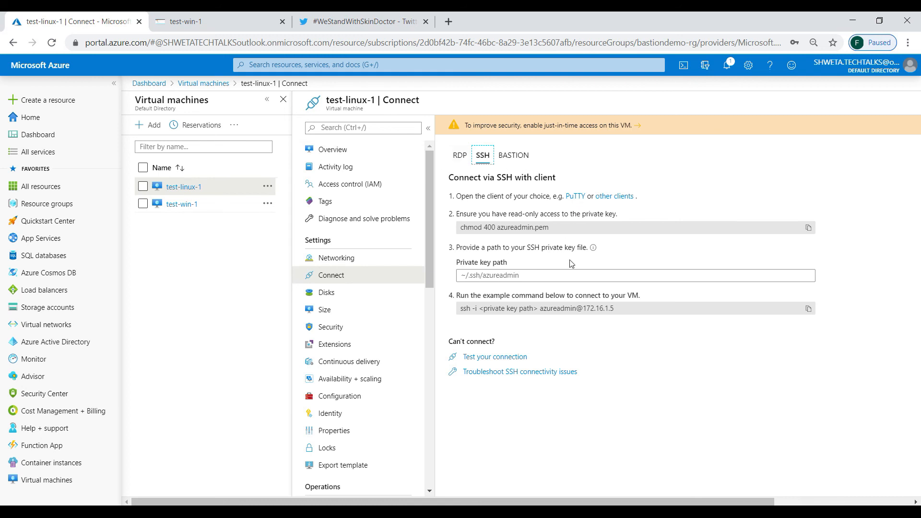
{"action": "left_click", "coordinate": [515, 156]}
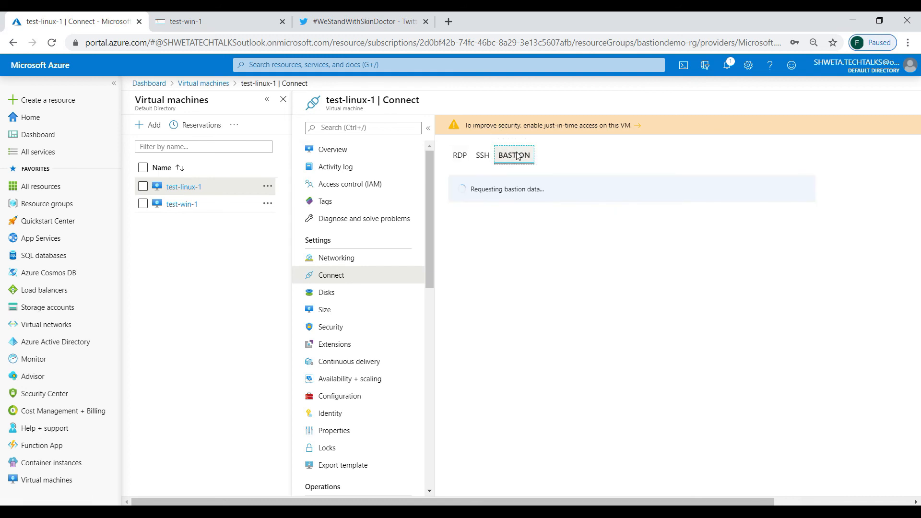
{"action": "left_click", "coordinate": [495, 246]}
{"action": "type", "text": "azureadmin"}
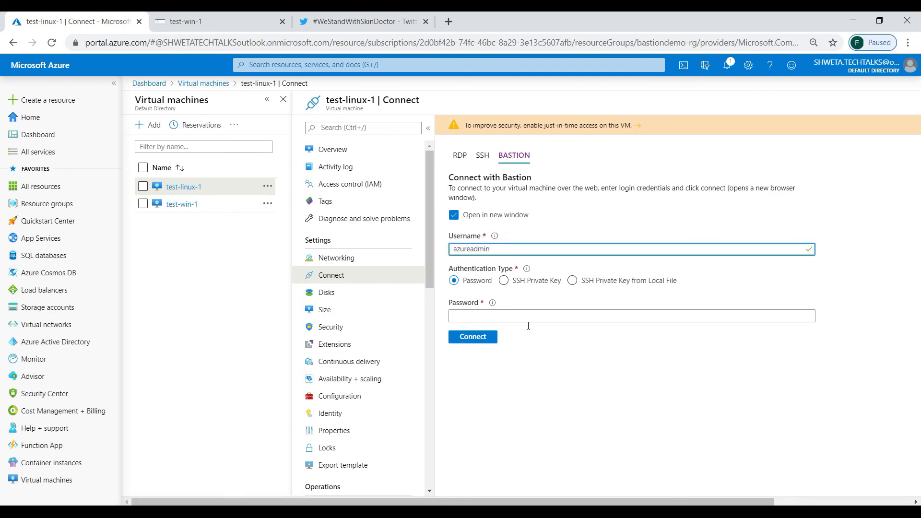
{"action": "left_click", "coordinate": [505, 281]}
{"action": "left_click", "coordinate": [494, 346]}
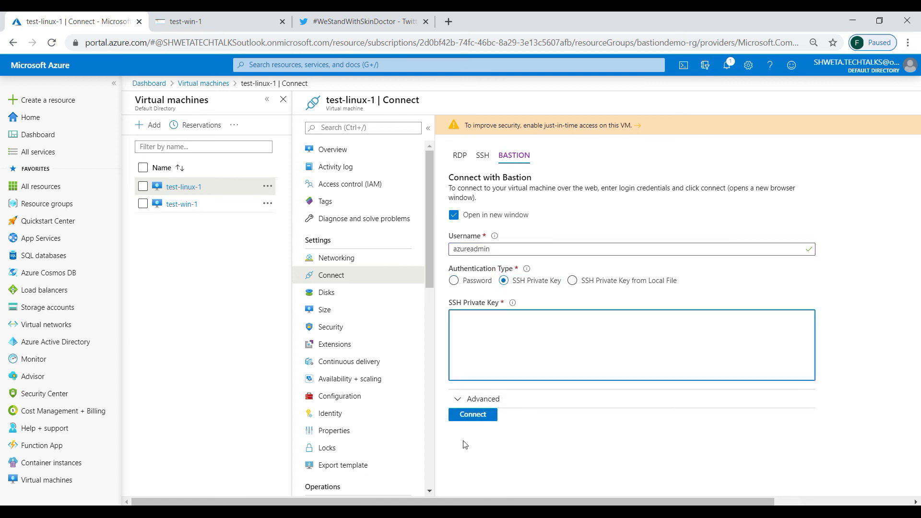
Open the id_rsa_linux1 key file from D:\Temp in Notepad and copy its entire contents.
{"action": "key", "text": "super+r"}
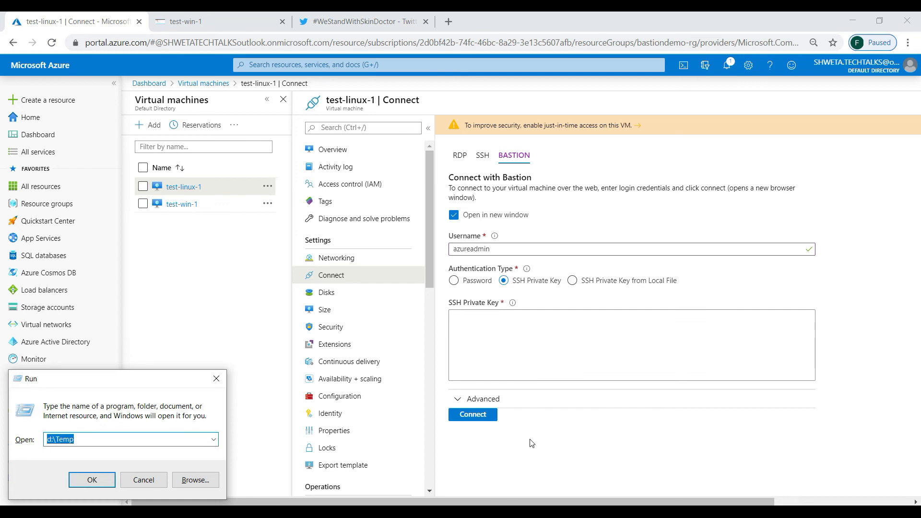
{"action": "key", "text": "Return"}
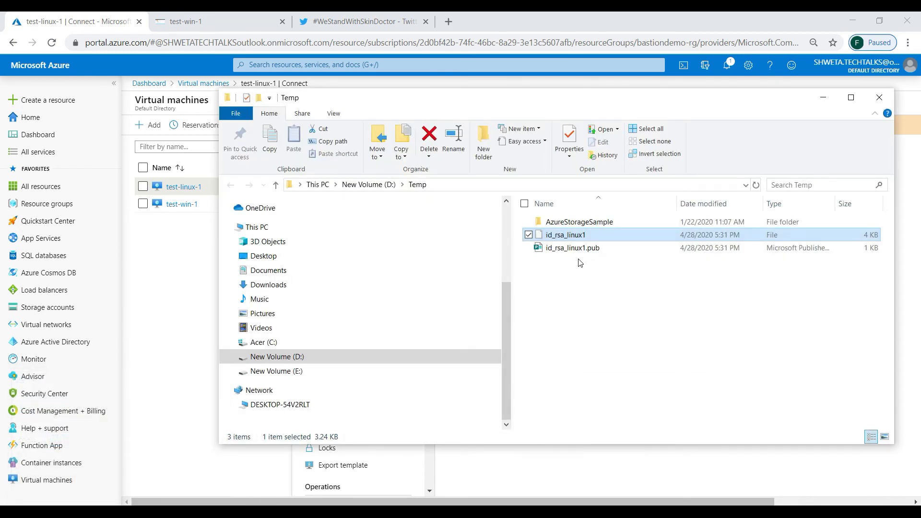
{"action": "right_click", "coordinate": [560, 237]}
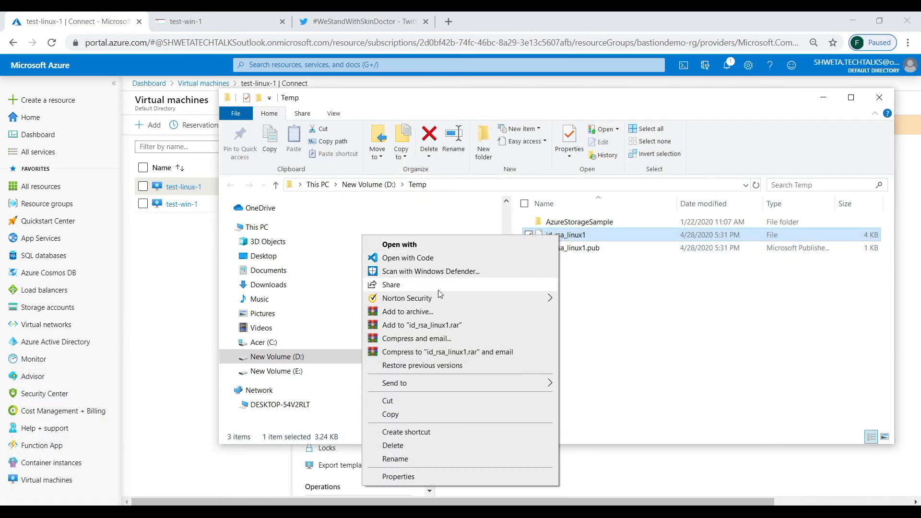
{"action": "left_click", "coordinate": [422, 245]}
{"action": "double_click", "coordinate": [409, 288]}
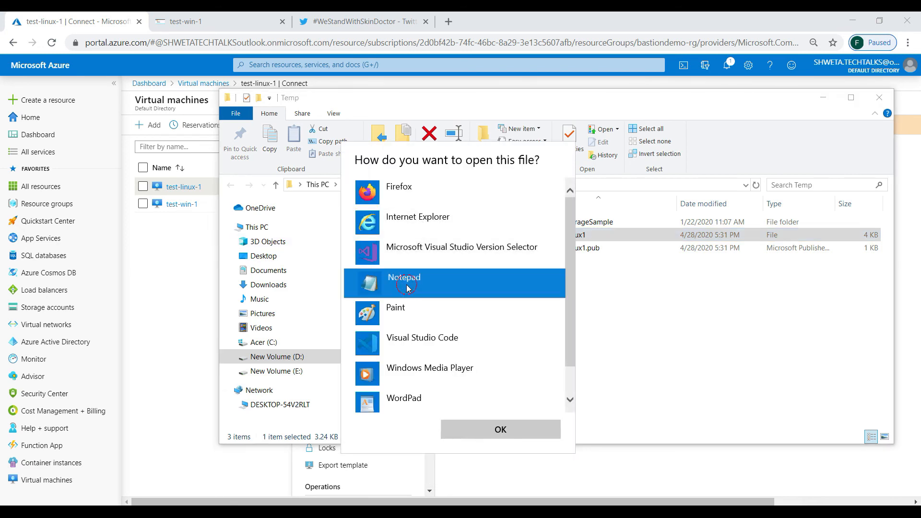
{"action": "key", "text": "ctrl+a"}
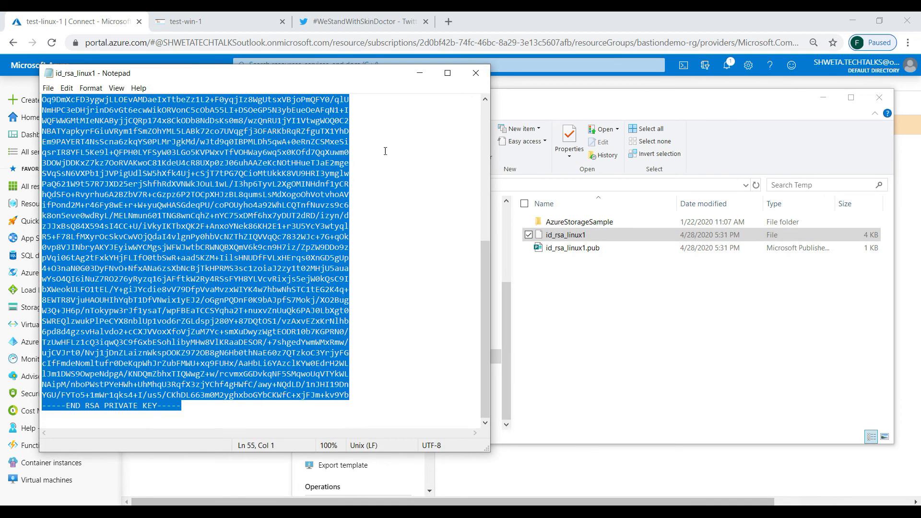
{"action": "left_click", "coordinate": [420, 73]}
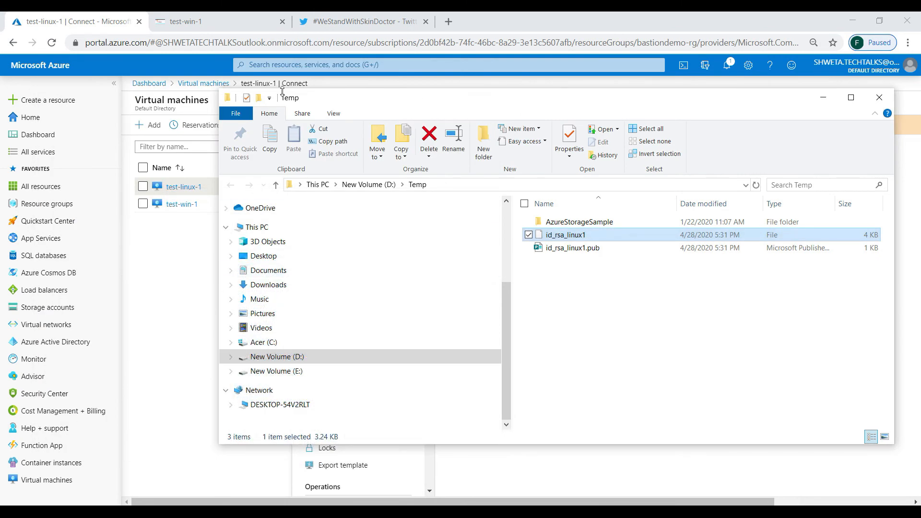
Paste the SSH private key, enter the SSH passphrase under Advanced, and connect.
{"action": "left_click", "coordinate": [192, 257]}
{"action": "left_click", "coordinate": [508, 352]}
{"action": "key", "text": "ctrl+v"}
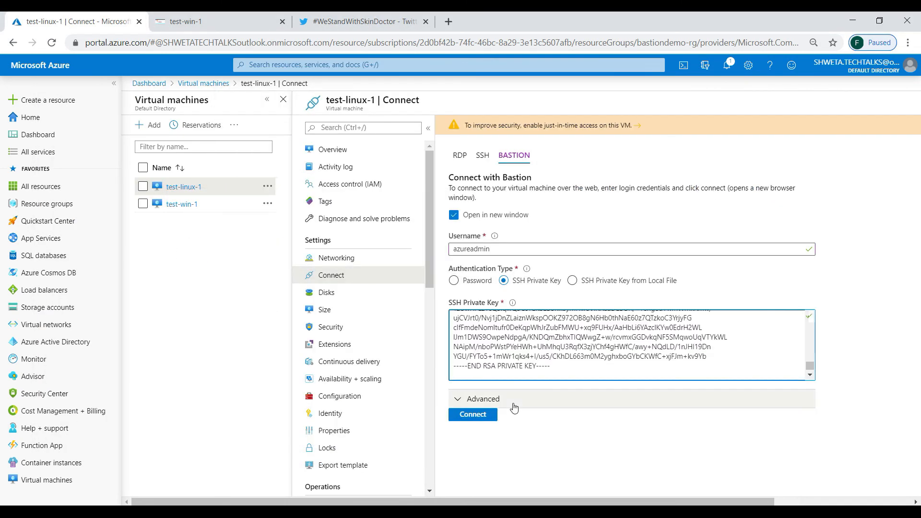
{"action": "left_click", "coordinate": [500, 398]}
{"action": "left_click", "coordinate": [486, 435]}
{"action": "type", "text": "•••"}
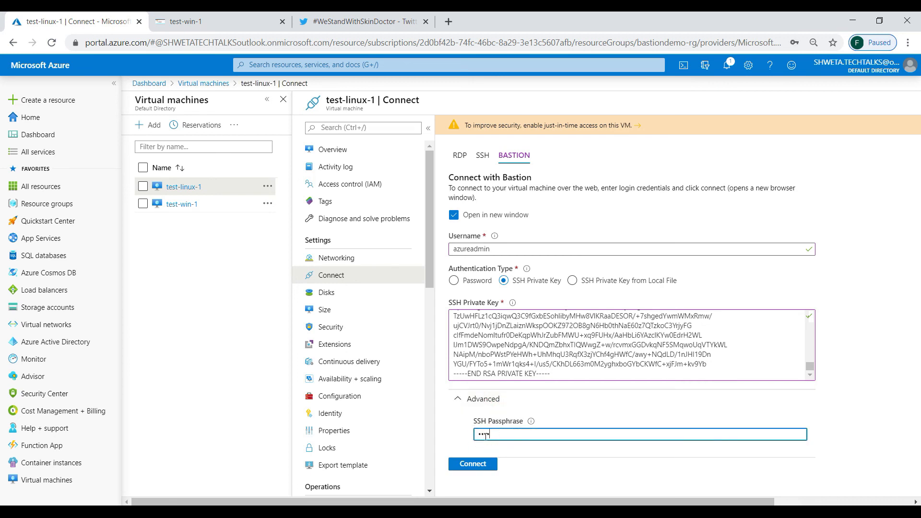
{"action": "left_click", "coordinate": [475, 464]}
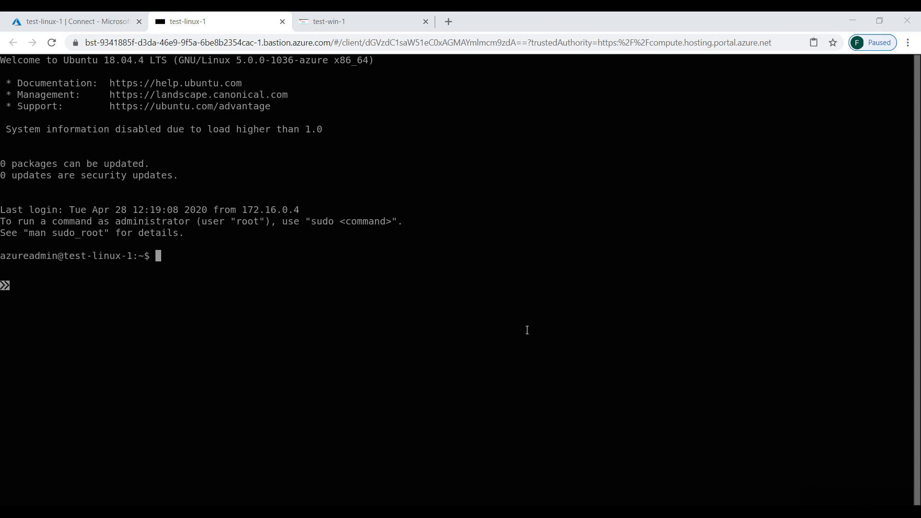
In the Linux terminal, print the working directory, create a directory named shweta, and change into it.
{"action": "left_click", "coordinate": [171, 255]}
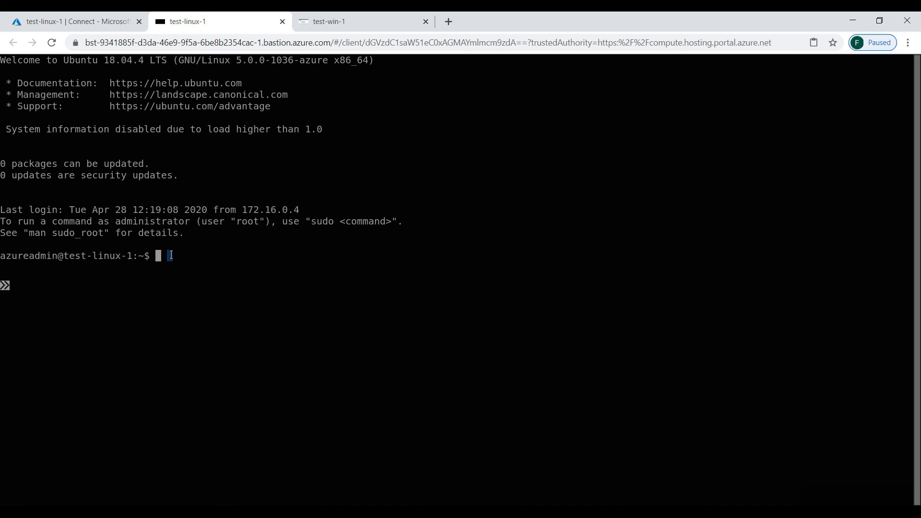
{"action": "type", "text": "pwd"}
{"action": "key", "text": "Return"}
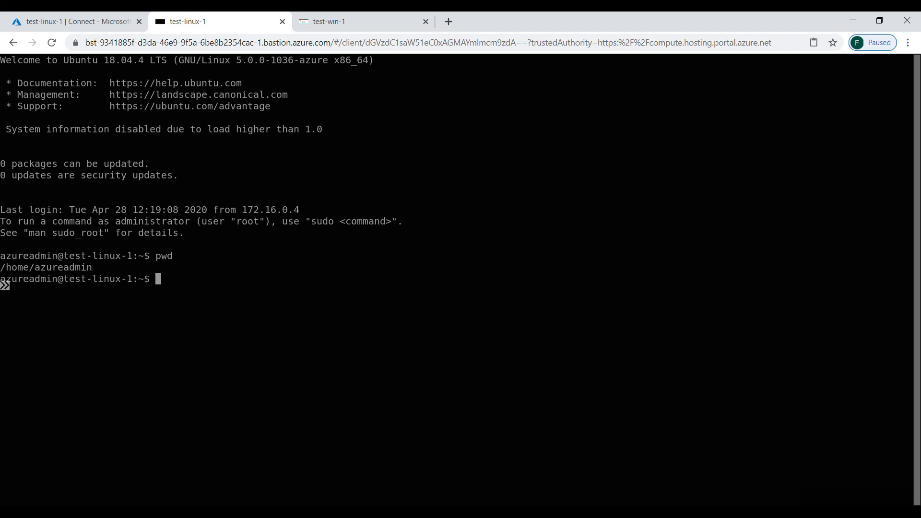
{"action": "type", "text": "mkdir shweta"}
{"action": "key", "text": "Return"}
{"action": "type", "text": "cd shweta"}
{"action": "key", "text": "Return"}
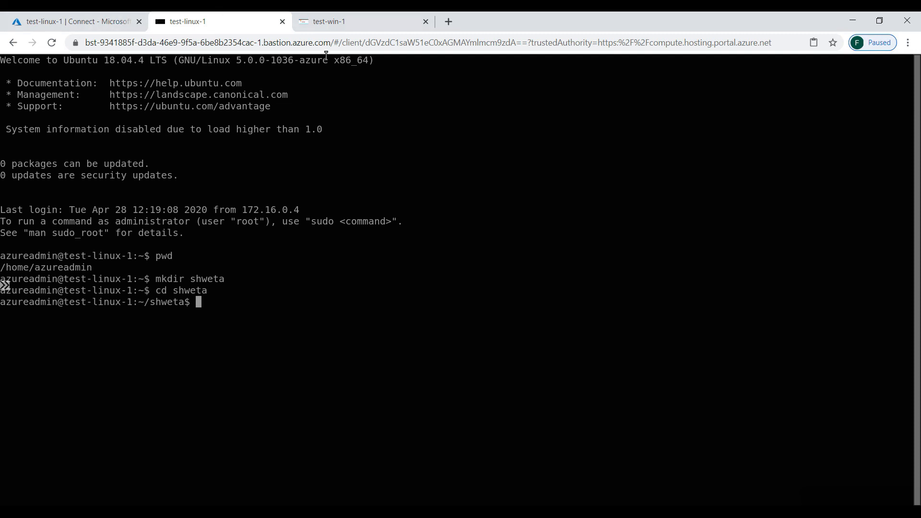
Switch to the test-win-1 session tab and back to the portal.
{"action": "left_click", "coordinate": [314, 21]}
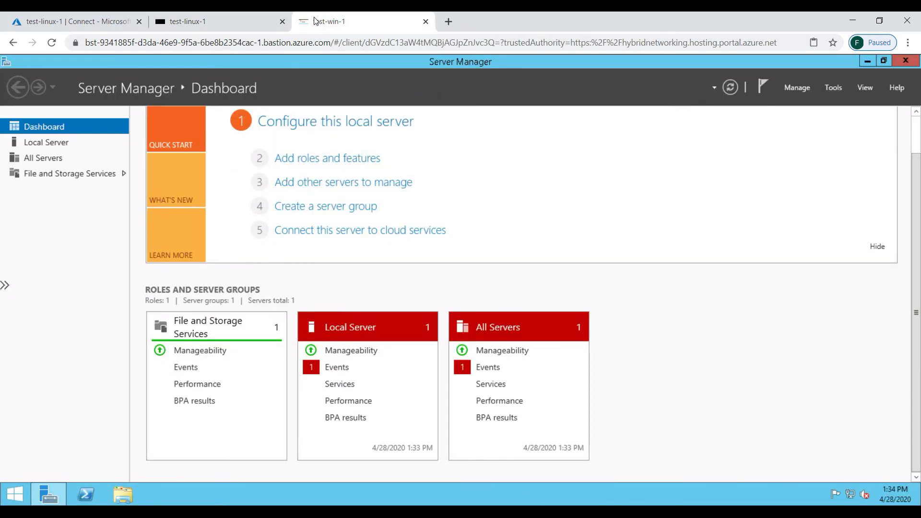
{"action": "left_click", "coordinate": [87, 20]}
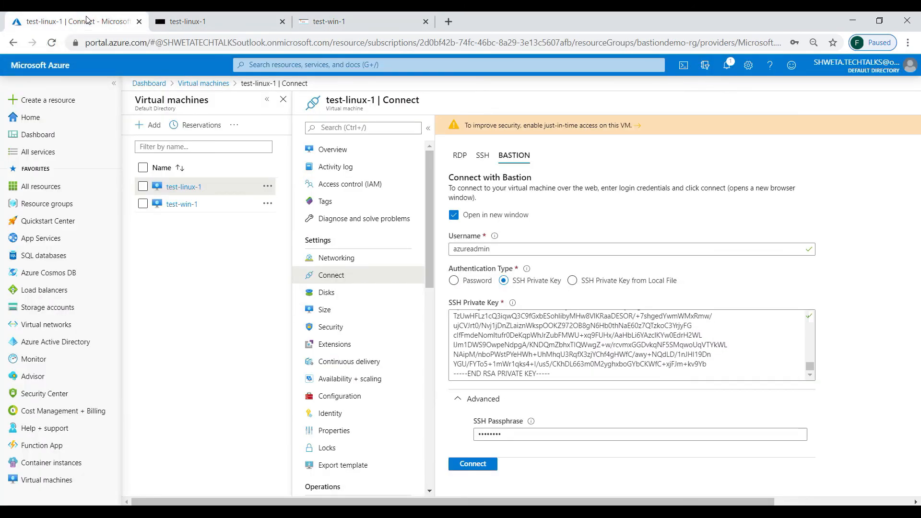